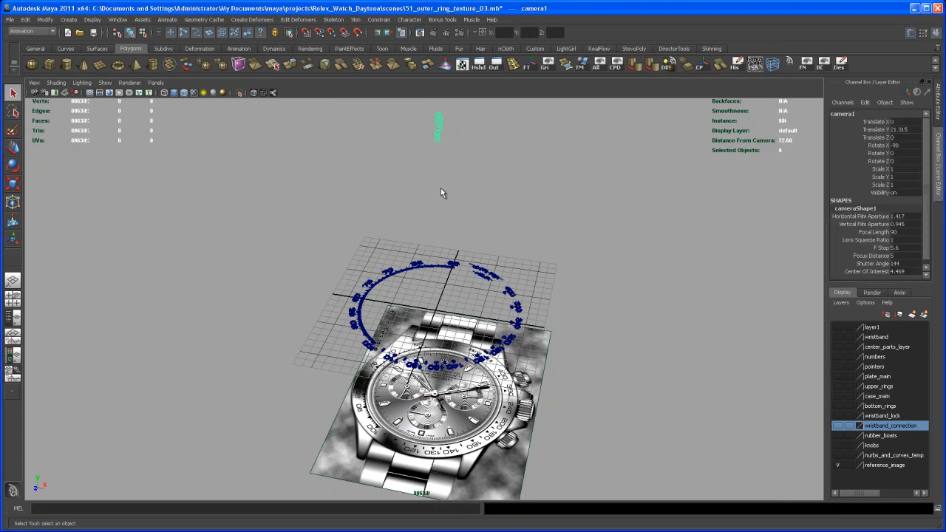
- Switch to the four-view layout and replace the top view with the camera1 view
key("space")
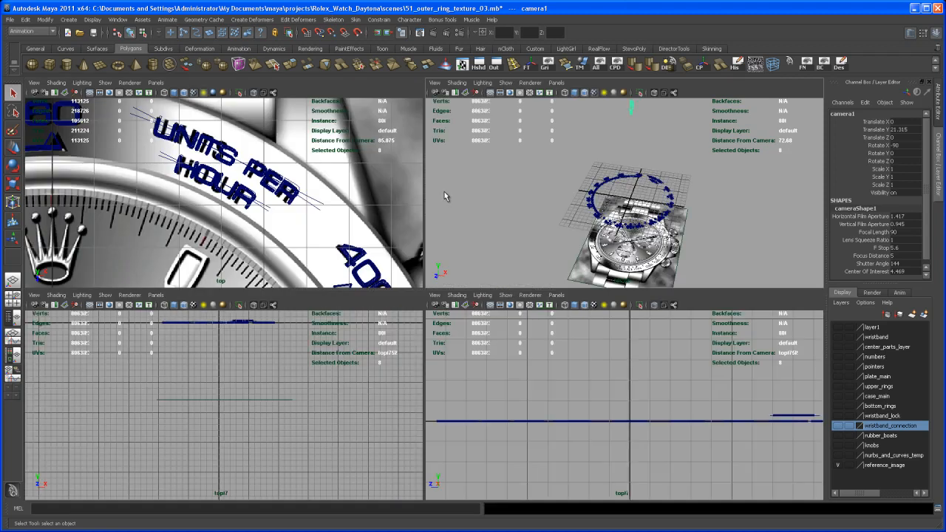
left_click(156, 83)
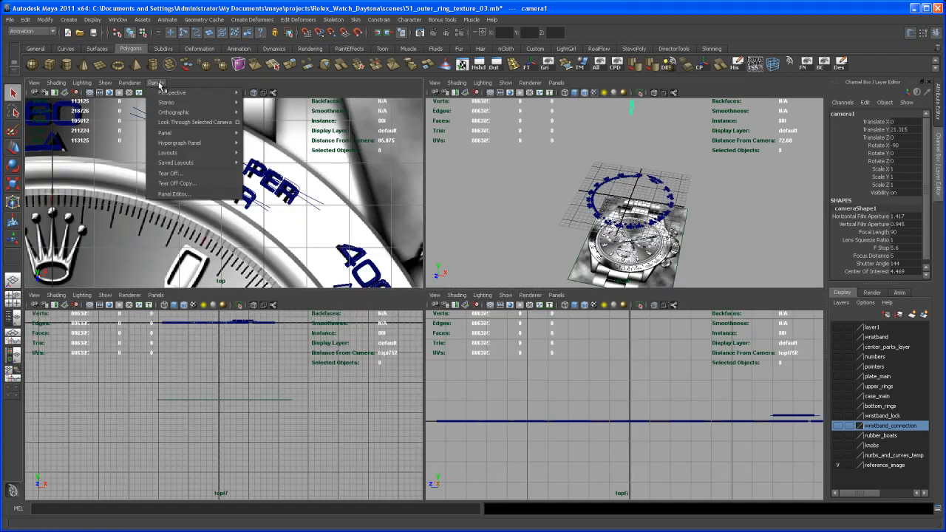
mouse_move(189, 95)
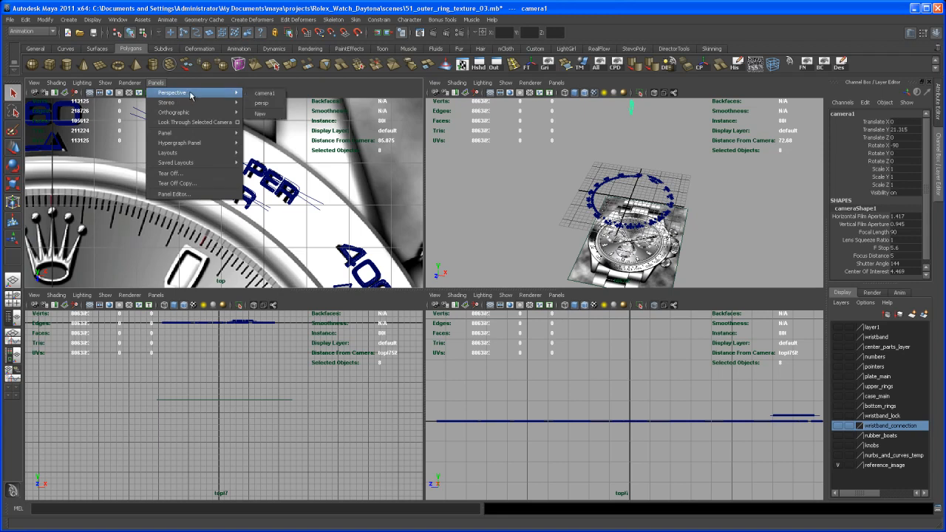
left_click(264, 93)
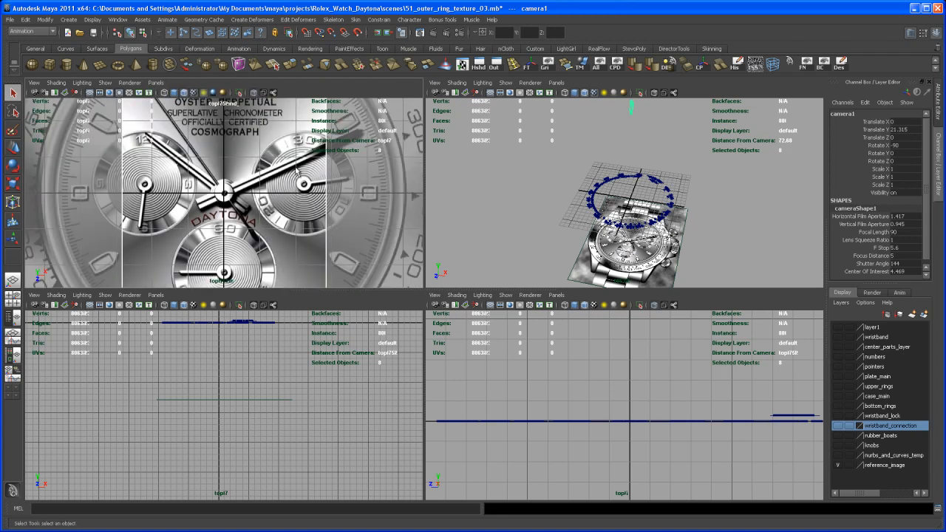
- Hide the reference_image layer so the watch picture is out of the scene
middle_click_drag(678, 141, 669, 174, "alt")
right_click_drag(660, 167, 635, 138, "alt")
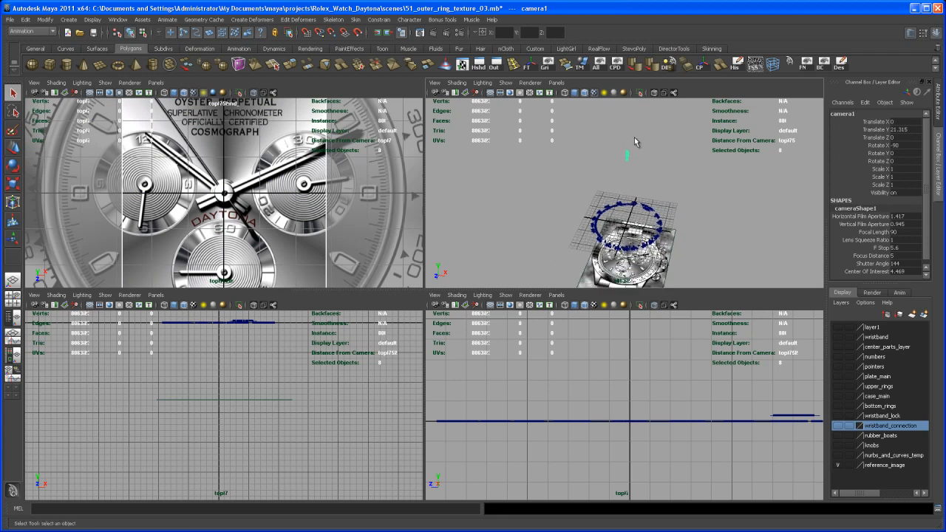
left_click(838, 465)
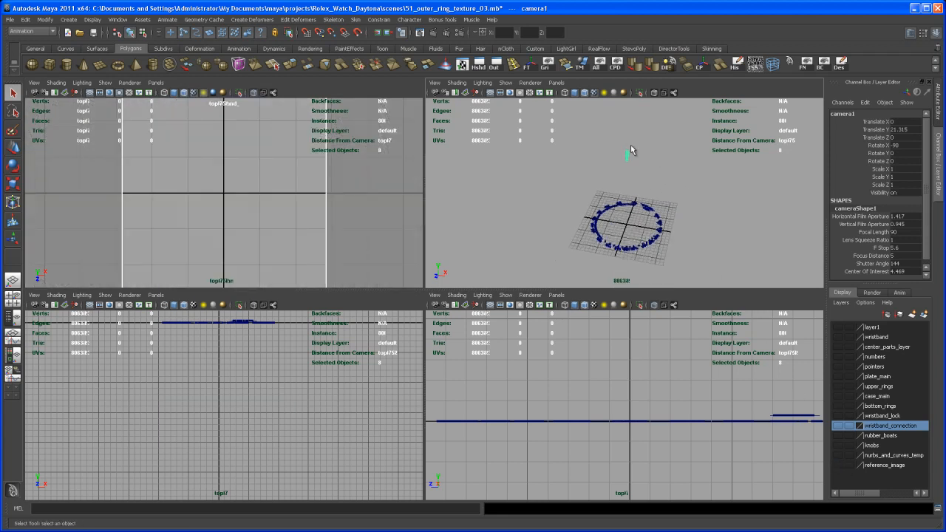
- Move camera1 straight up to a Translate Y of about 74.18 to frame the whole ring of numbers
key("w")
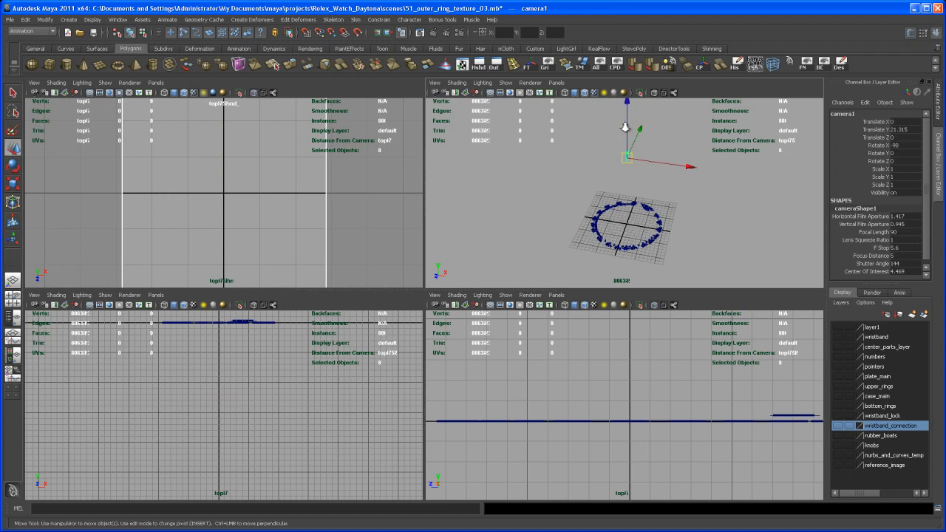
right_click_drag(628, 128, 617, 139, "alt")
left_click_drag(627, 125, 628, 122)
middle_click_drag(629, 139, 623, 223, "alt")
left_click_drag(617, 195, 615, 102)
middle_click_drag(631, 177, 627, 260, "alt")
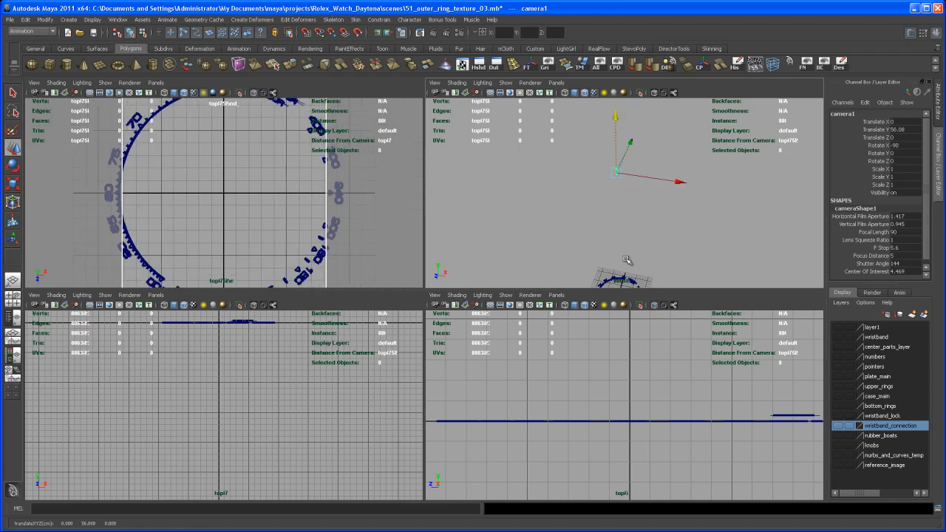
left_click_drag(608, 207, 606, 175, "alt")
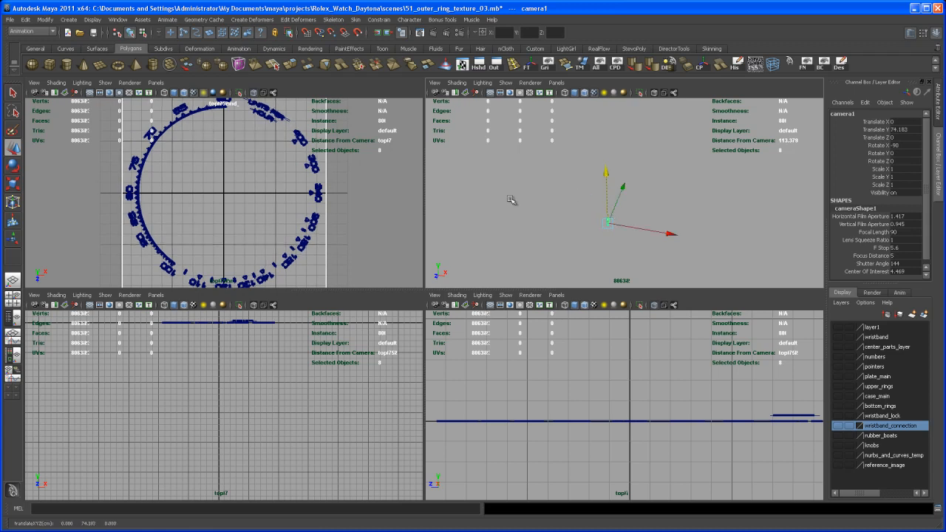
- Set the render image size to the 4k Square preset and check the render quality settings
left_click(459, 34)
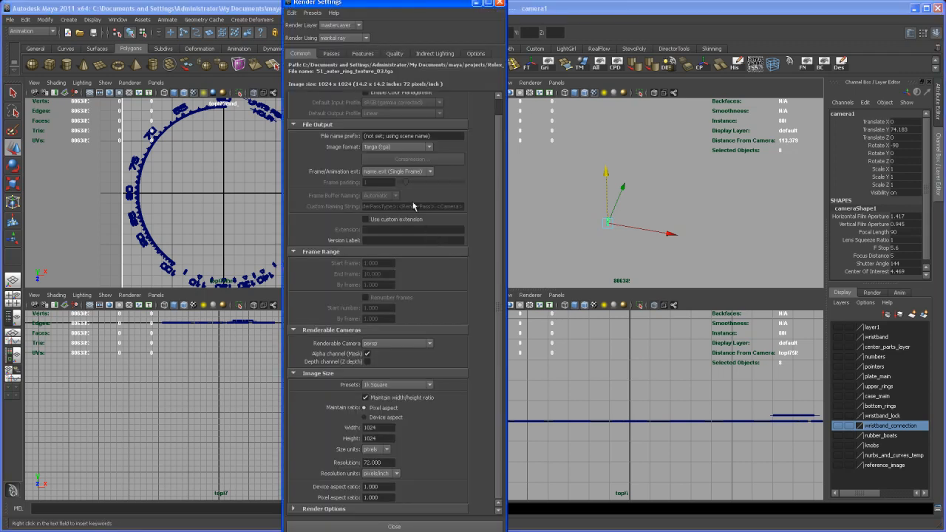
left_click(429, 386)
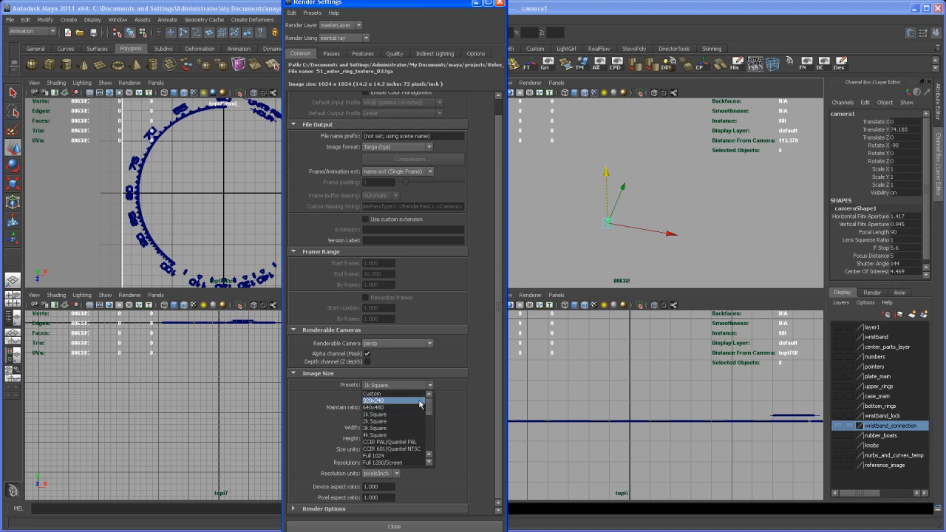
left_click(395, 436)
left_click(425, 386)
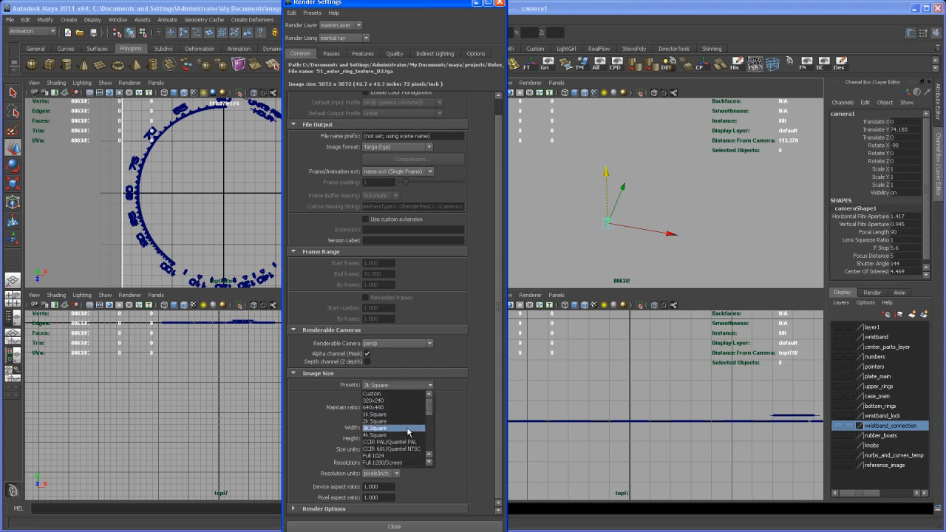
left_click(407, 435)
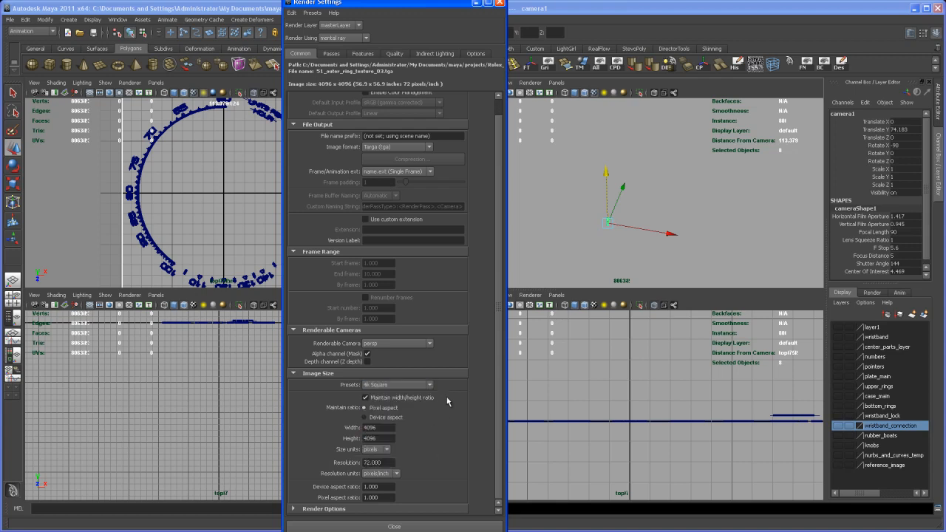
left_click(396, 54)
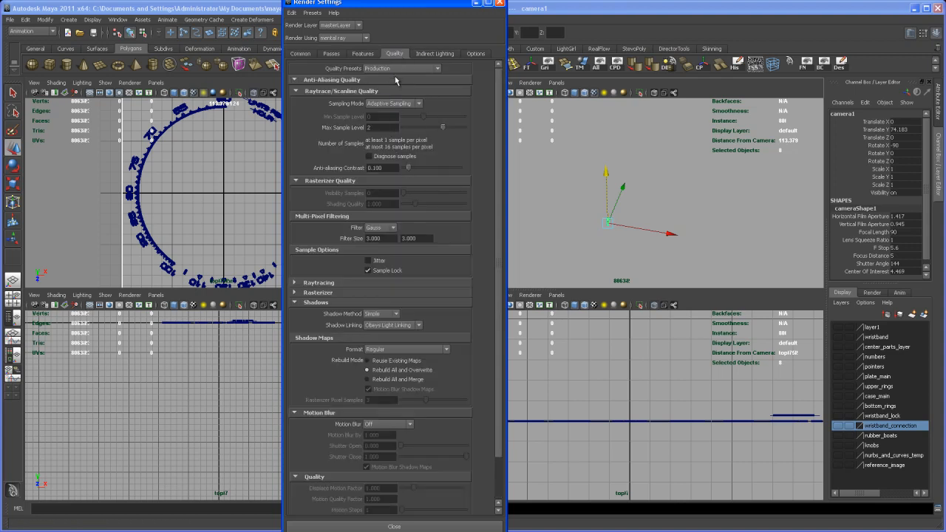
left_click(500, 5)
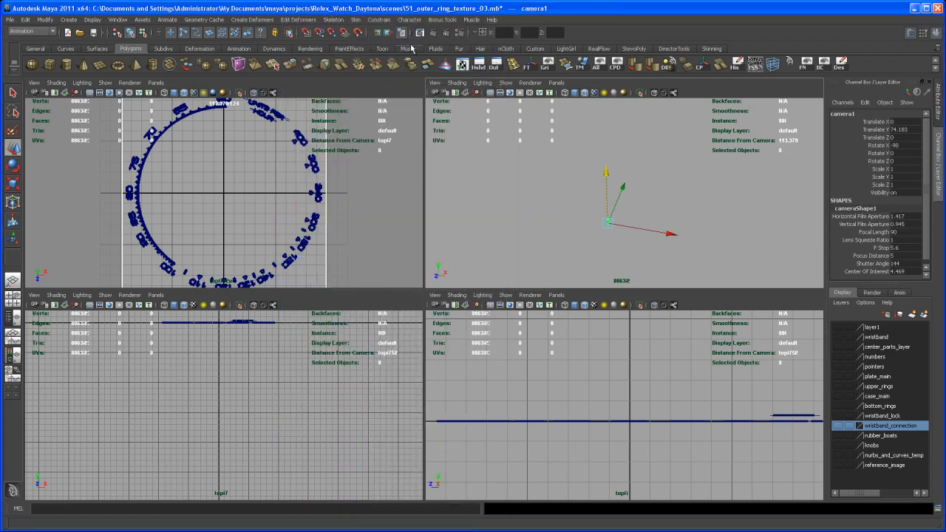
- Render the ring of numbers through camera1 in the Render View
left_click(425, 42)
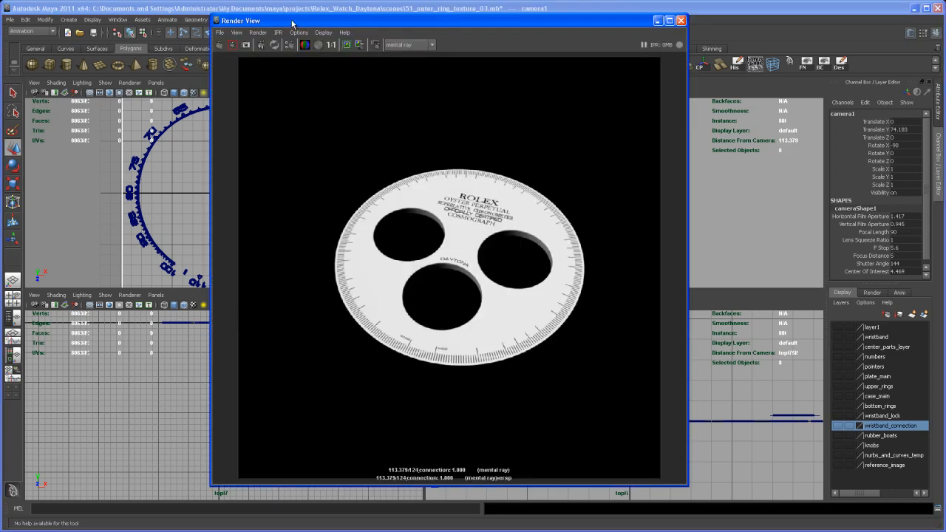
left_click_drag(291, 25, 290, 24)
left_click(258, 33)
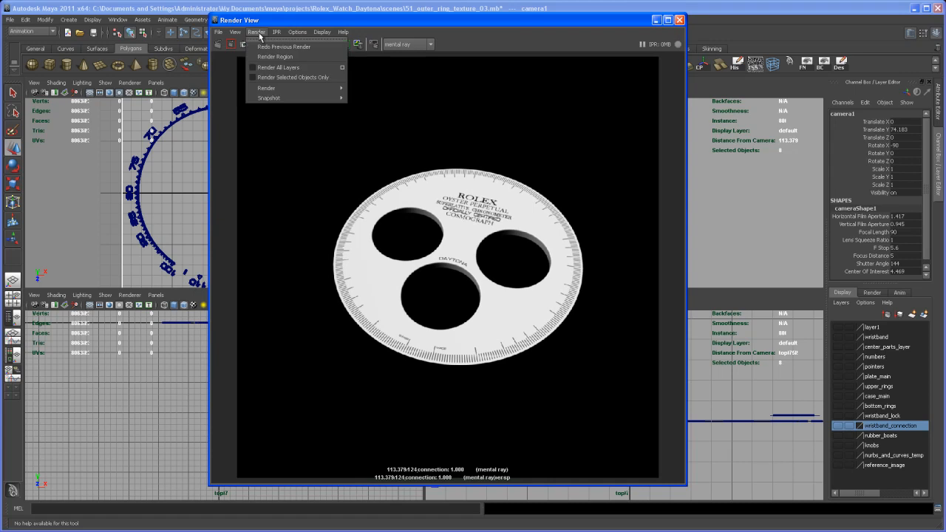
mouse_move(282, 92)
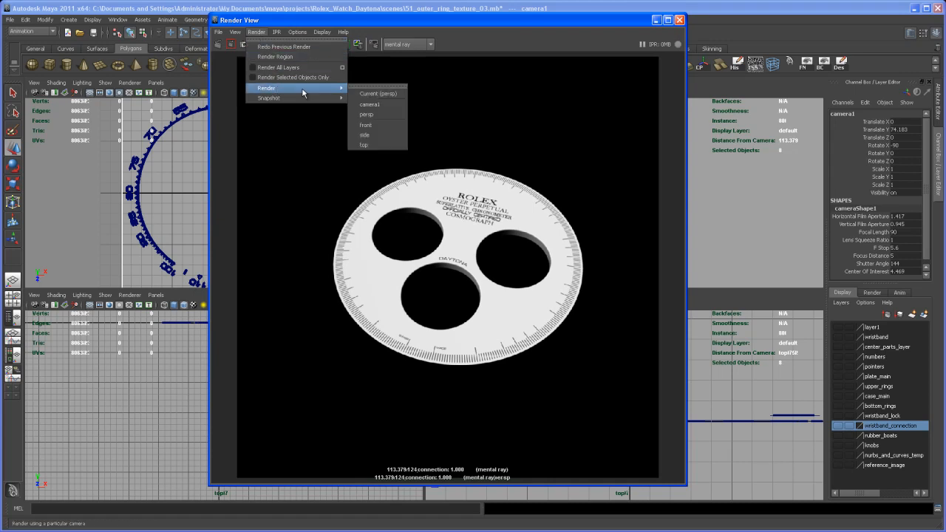
left_click(376, 106)
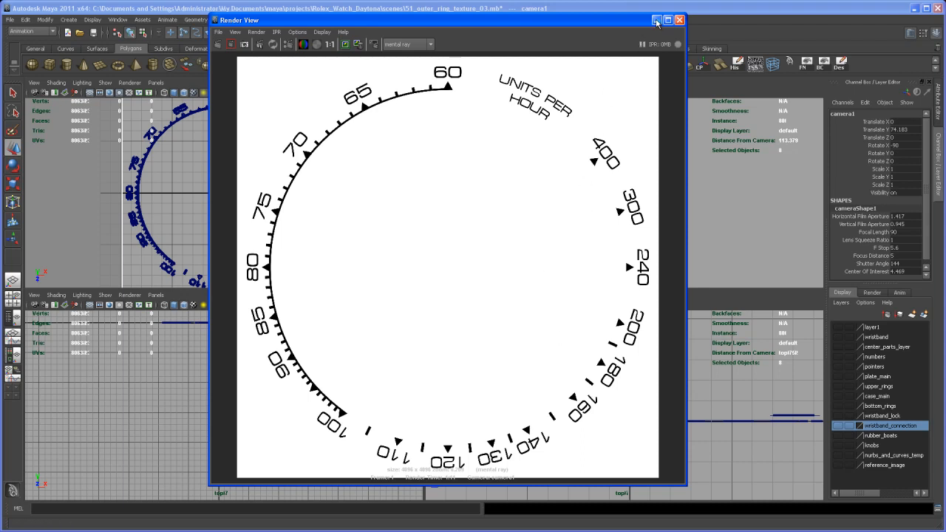
- Save the rendered image as outer_ring_texture_01 in Targa format in the project's images folder and close the Render View
left_click(219, 32)
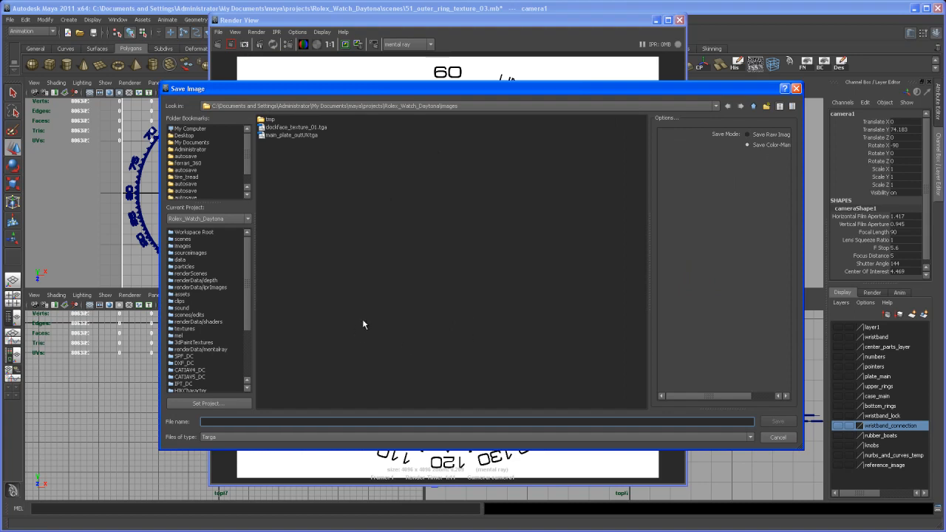
type("outer_ring_texture_01")
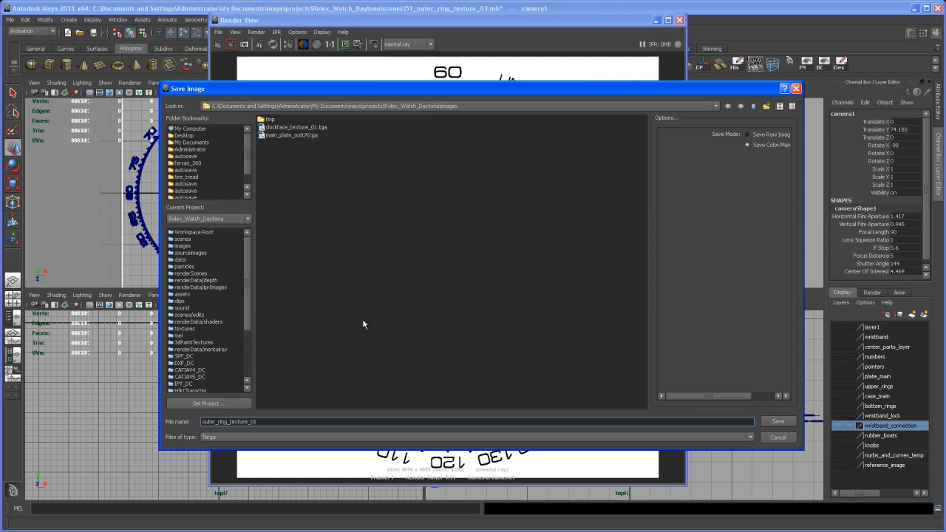
key("Return")
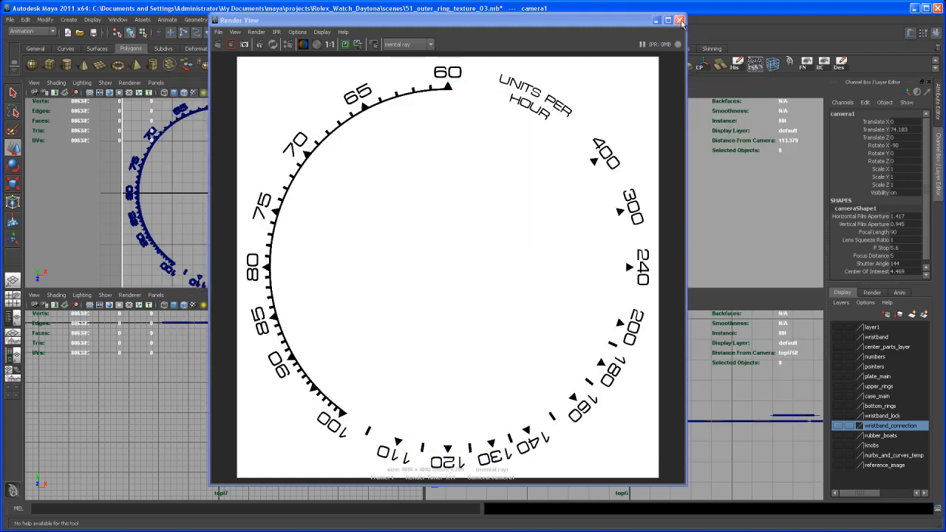
left_click(681, 21)
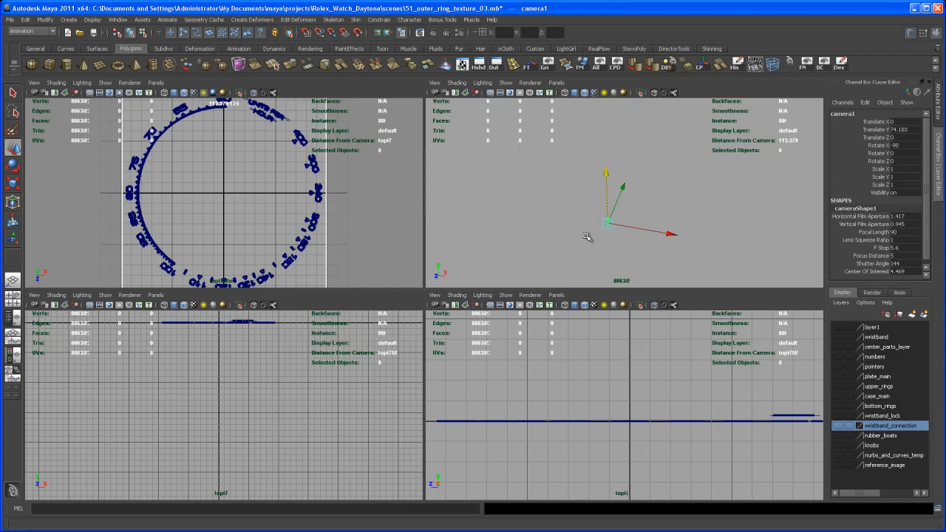
- Put all the ring's numbers and markings on a new display layer, hide that layer and clear the selection
middle_click_drag(625, 254, 623, 171, "alt")
middle_click_drag(636, 223, 626, 169, "alt")
middle_click_drag(613, 235, 611, 201, "alt")
left_click_drag(546, 176, 672, 275)
key("1")
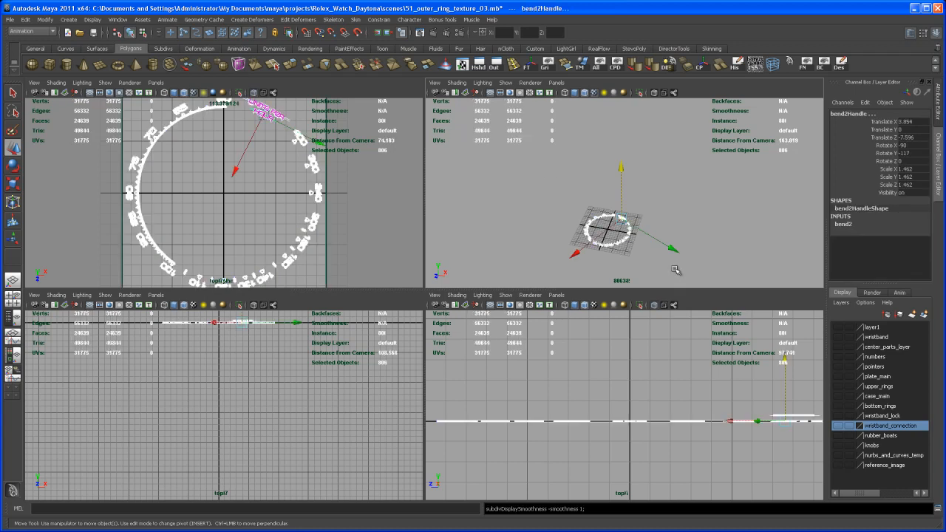
left_click(922, 325)
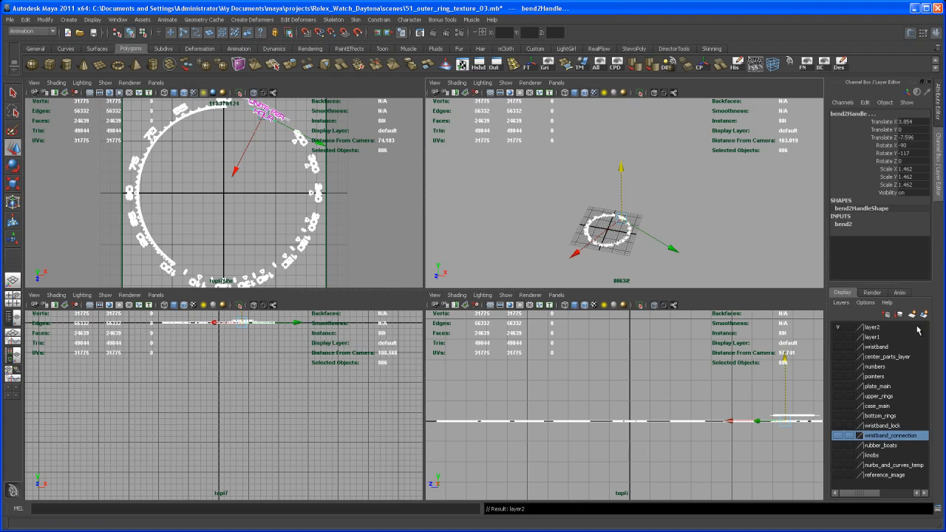
left_click(838, 327)
left_click_drag(644, 254, 636, 237, "alt")
right_click_drag(636, 237, 650, 260, "alt")
middle_click_drag(649, 260, 648, 222, "alt")
right_click_drag(648, 222, 651, 225, "alt")
middle_click_drag(646, 221, 648, 242, "alt")
right_click_drag(648, 242, 652, 241, "alt")
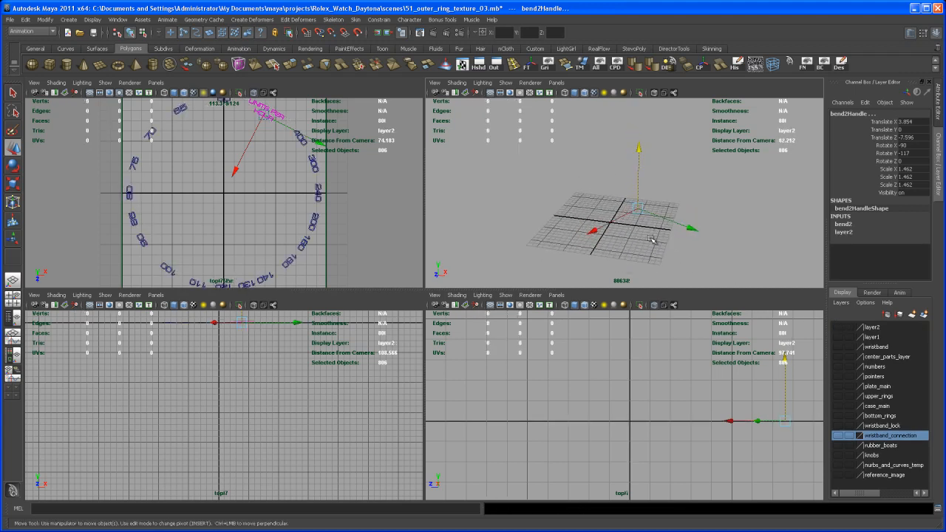
left_click(644, 244)
- Show the upper_rings layer, select the outer ring and enlarge the perspective view to full size
middle_click_drag(638, 244, 634, 233, "alt")
right_click_drag(633, 232, 648, 245, "alt")
middle_click_drag(648, 244, 648, 228, "alt")
left_click_drag(663, 233, 653, 241, "alt")
right_click_drag(653, 241, 627, 219, "alt")
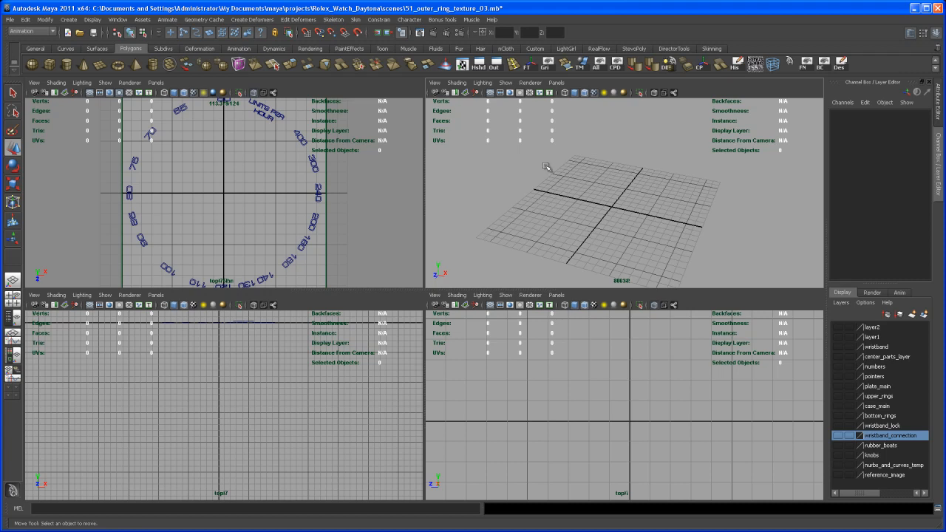
left_click(837, 396)
left_click(662, 235)
key("space")
middle_click_drag(710, 319, 621, 319, "alt")
left_click_drag(621, 319, 613, 325, "alt")
right_click_drag(613, 325, 618, 342, "alt")
middle_click_drag(618, 342, 612, 355, "alt")
right_click_drag(612, 354, 597, 308, "alt")
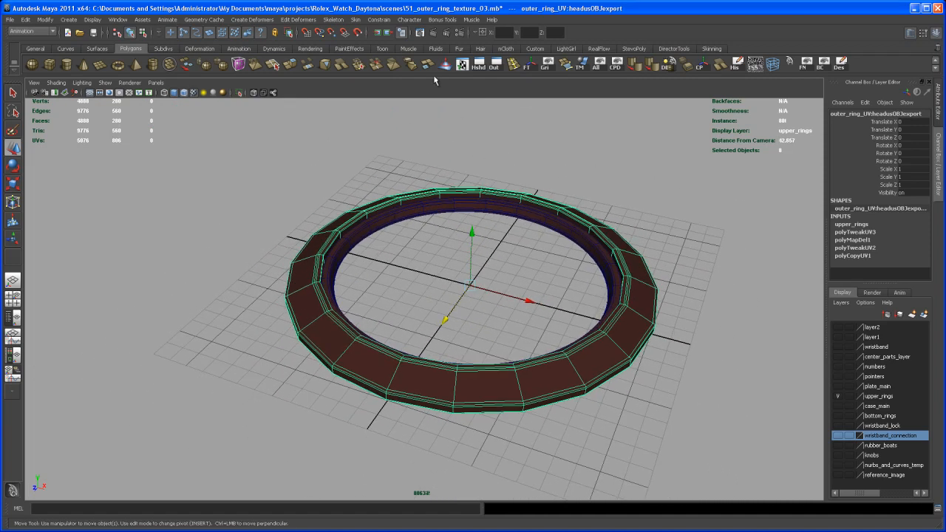
- Switch to the Polygons menu set and open the outer ring's UVs in the UV Texture Editor
left_click(33, 32)
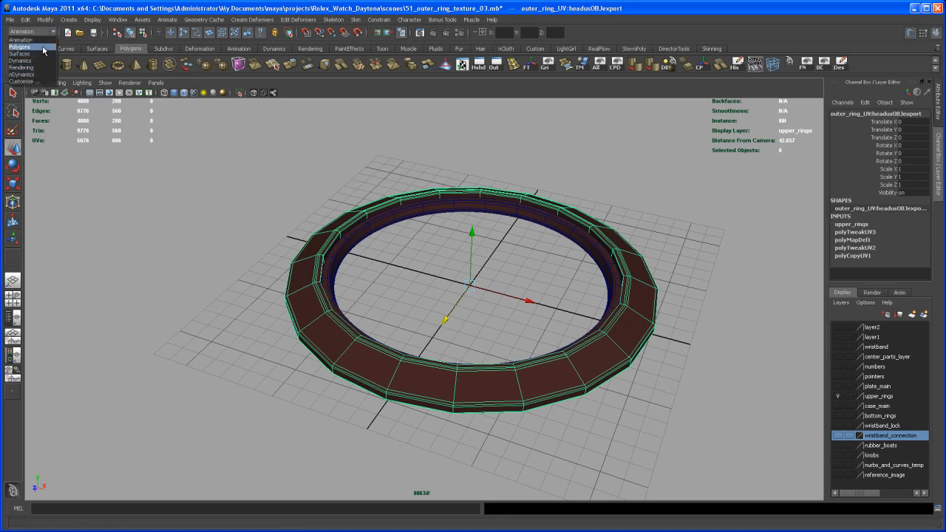
left_click(41, 46)
left_click(329, 21)
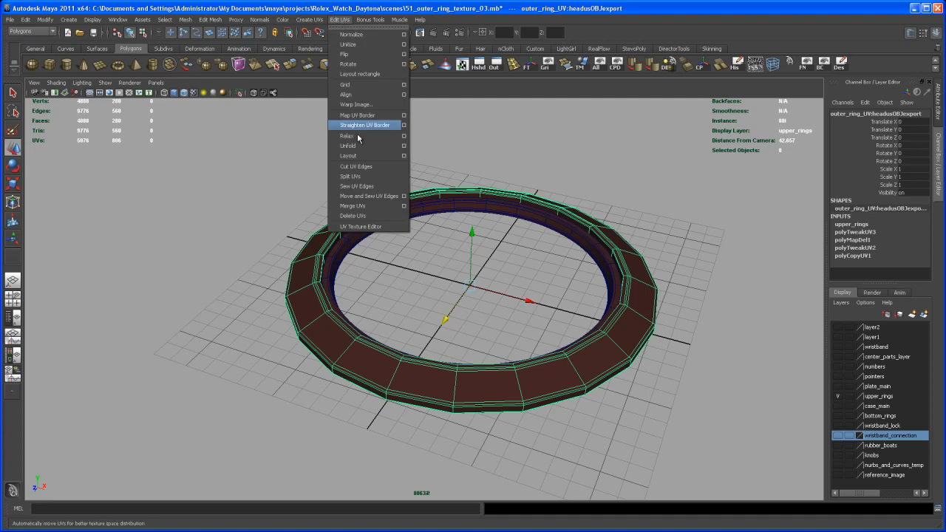
left_click(377, 232)
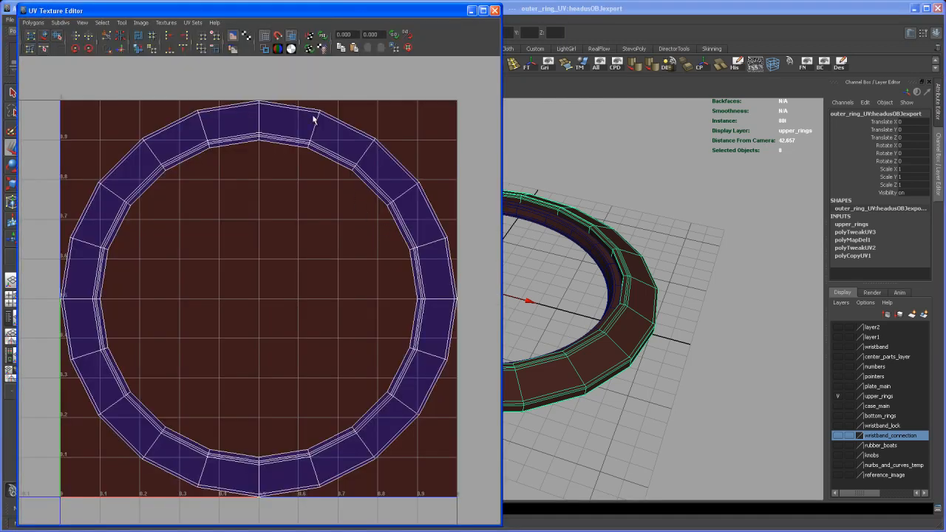
left_click_drag(279, 8, 312, 9)
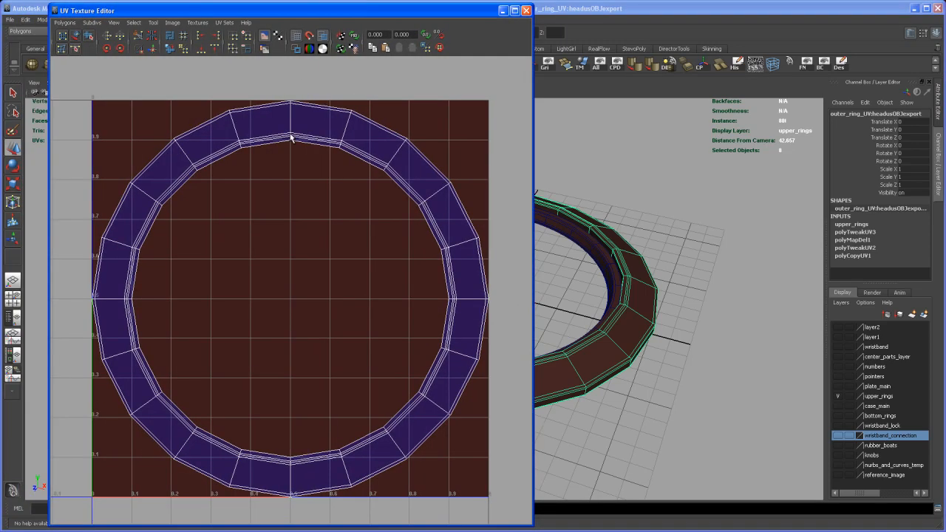
- Export a 4096 by 4096 Targa UV snapshot named outer_ring_outUV to the images folder and close the UV Texture Editor
left_click(64, 23)
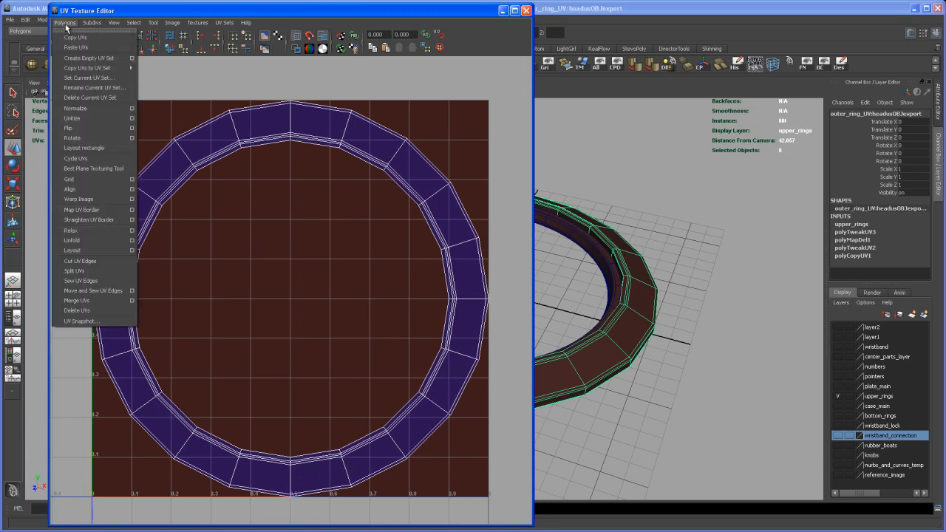
left_click(102, 323)
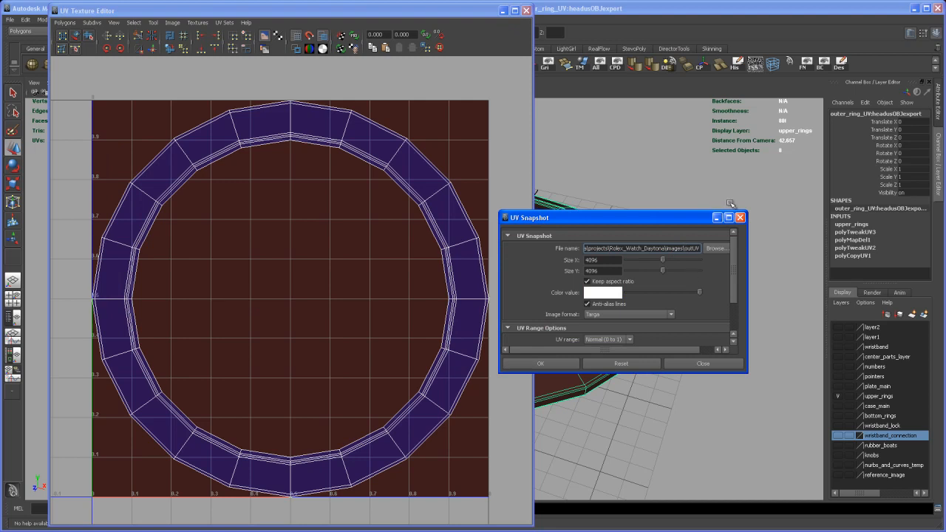
type("_ring")
key("Right")
key("Right")
key("Right")
key("Right")
key("Right")
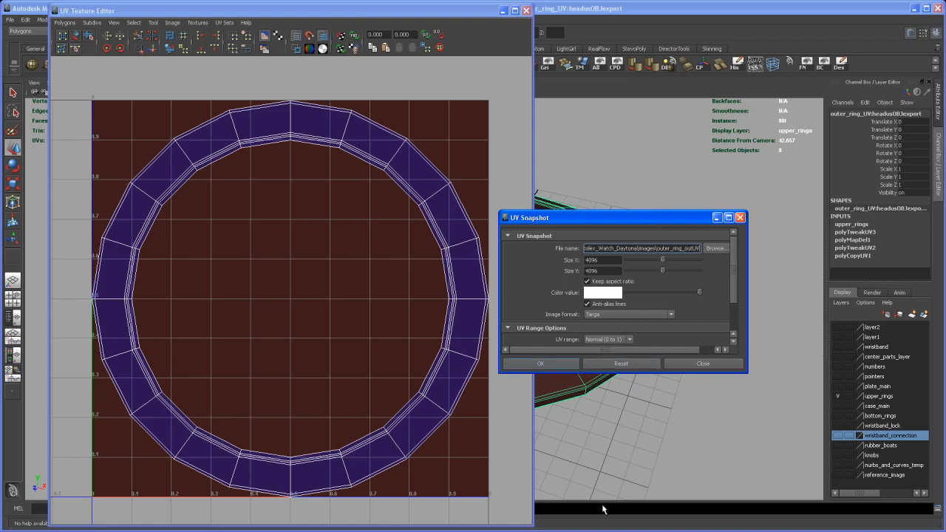
key("Return")
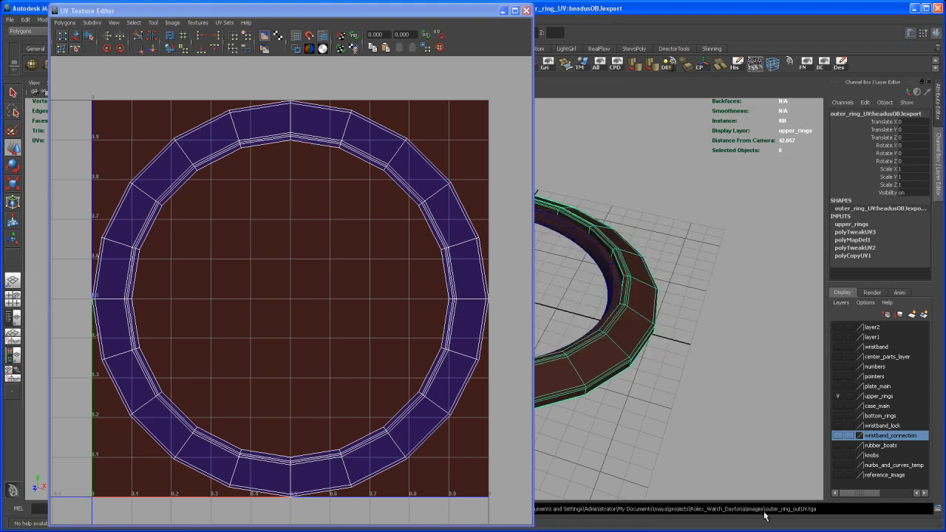
left_click(525, 11)
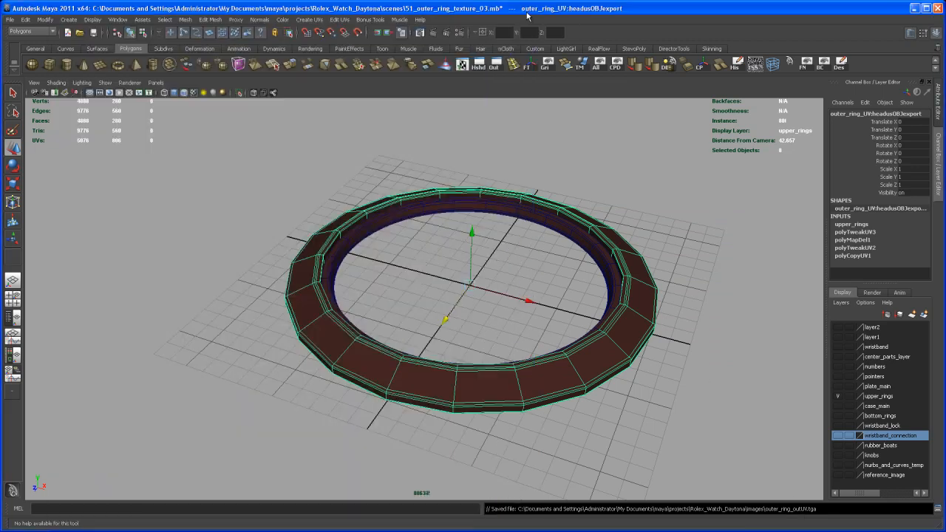
- Select the complete loop of broad faces on the outer ring's upper surface and frame the whole ring
middle_click_drag(552, 231, 533, 239, "alt")
left_click_drag(517, 221, 515, 237, "alt")
right_click_drag(515, 236, 528, 270, "alt")
middle_click_drag(529, 270, 497, 242, "alt")
right_click_drag(493, 248, 498, 256, "alt")
middle_click_drag(498, 256, 504, 251, "alt")
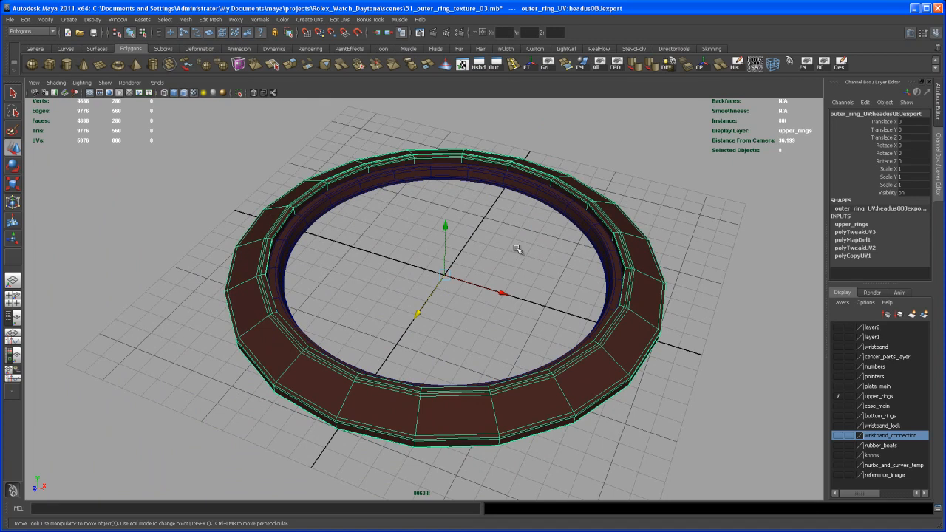
right_click_drag(509, 269, 534, 284, "alt")
middle_click_drag(534, 283, 437, 269, "alt")
right_click_drag(436, 270, 509, 309, "alt")
left_click(521, 304)
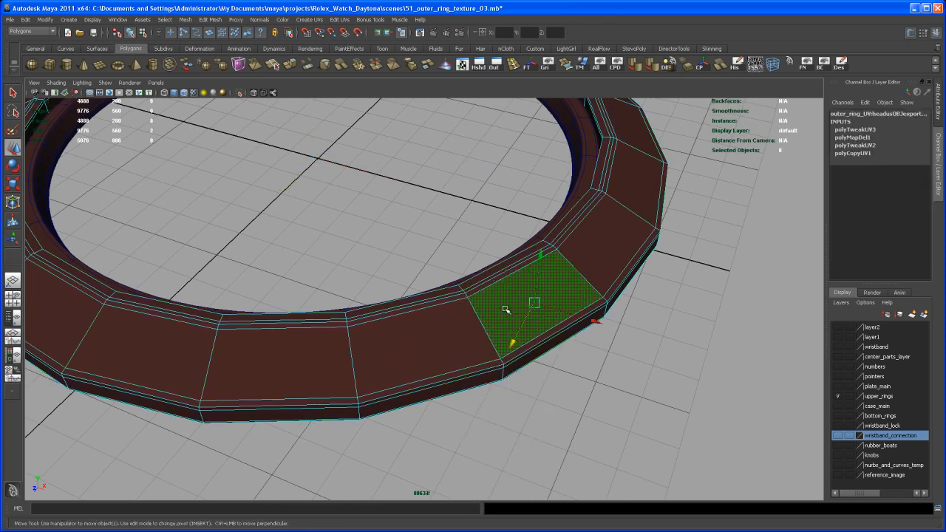
double_click(458, 327, "shift")
right_click_drag(518, 304, 527, 316, "alt")
middle_click_drag(526, 317, 552, 344, "alt")
key("f")
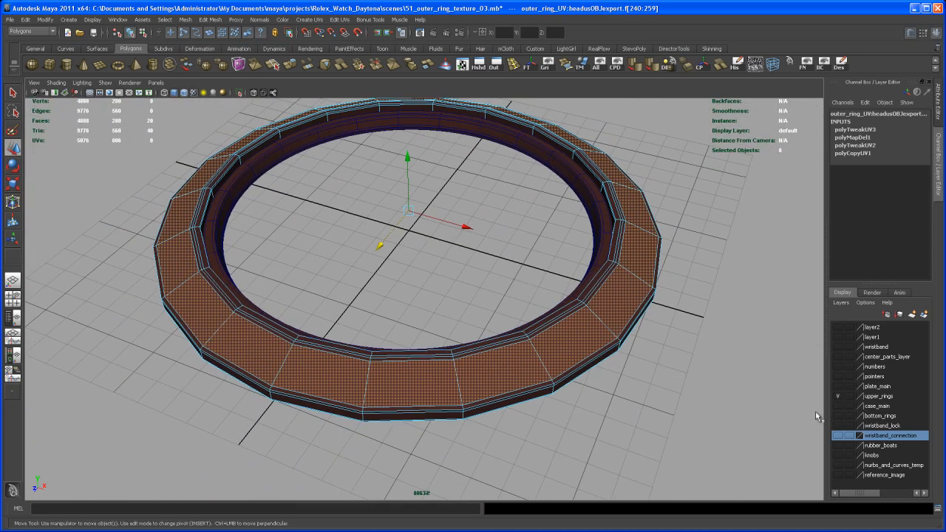
- Show the reference_image layer and compare the ring's upper faces with the photo in smooth preview and unsmoothed display
left_click(838, 474)
left_click_drag(632, 442, 632, 401, "alt")
middle_click_drag(630, 377, 611, 350, "alt")
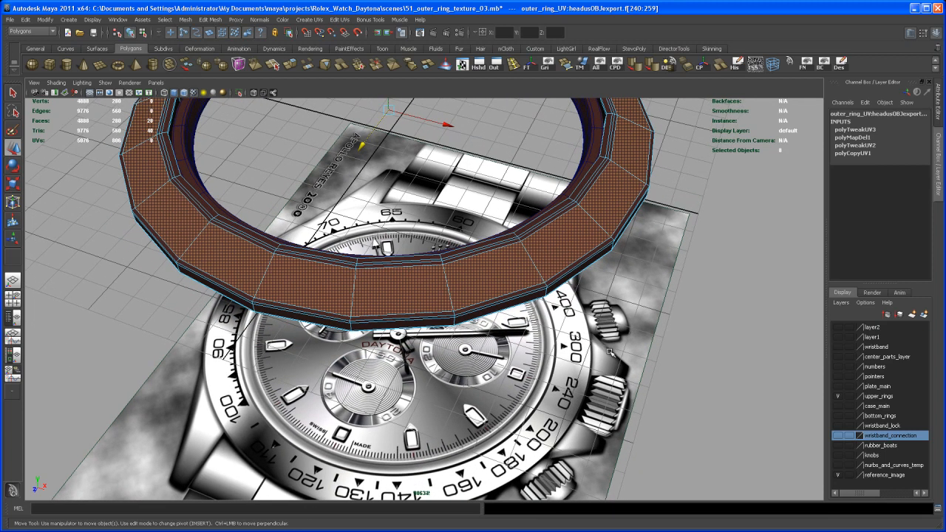
key("3")
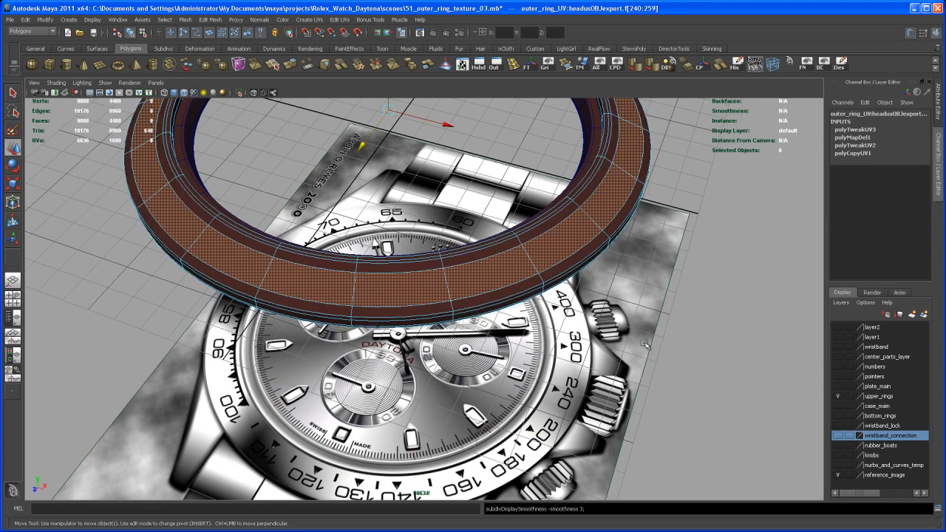
left_click(585, 235)
key("1")
middle_click_drag(604, 263, 549, 346, "alt")
right_click_drag(515, 334, 555, 335, "alt")
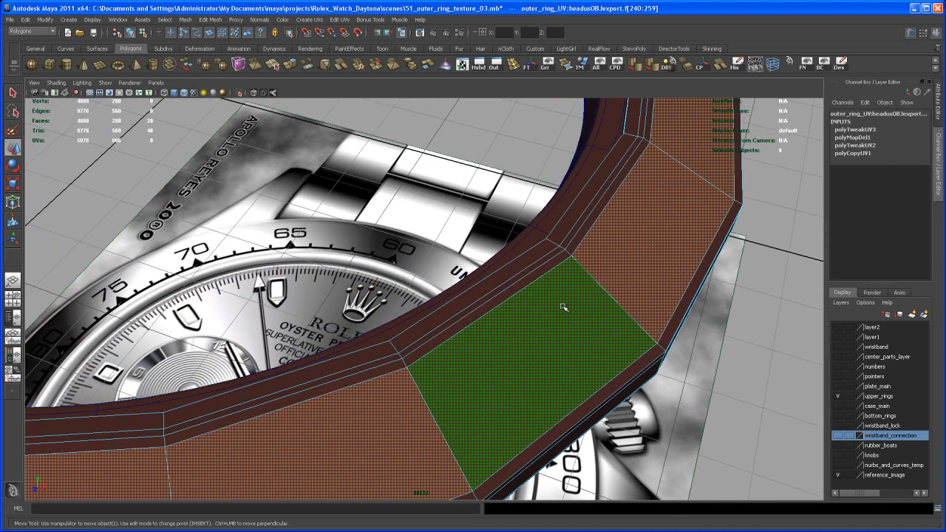
- Select the edge loops along the upper faces' inner border one after another and compare each in smoothed and unsmoothed display
right_click_drag(535, 286, 533, 275)
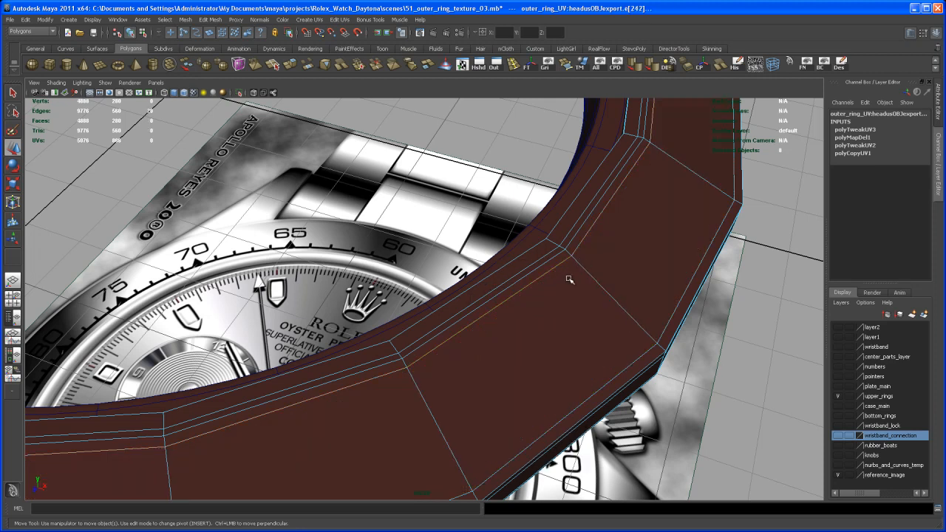
key("3")
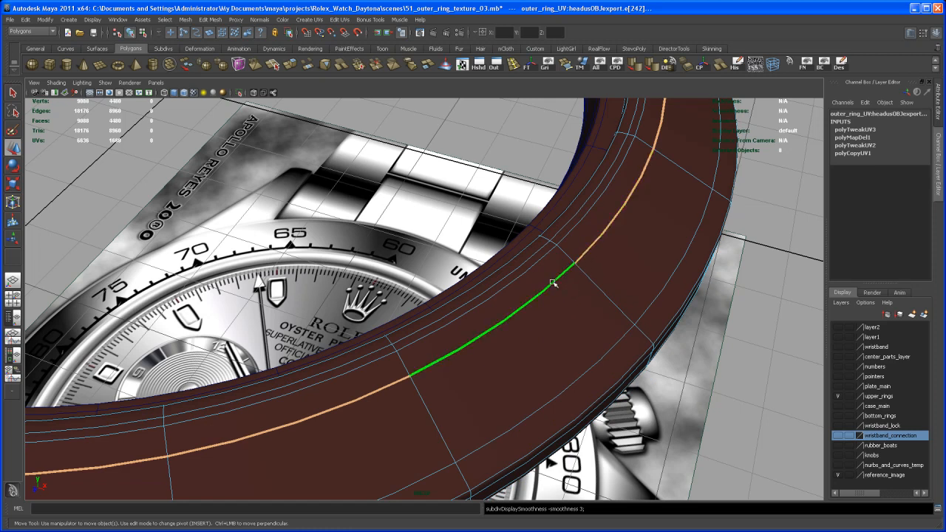
key("1")
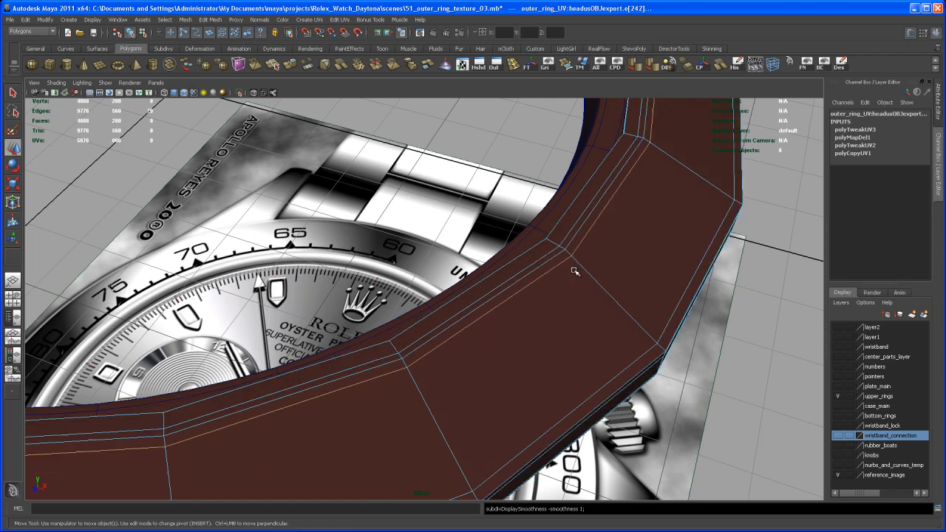
left_click(561, 256)
key("3")
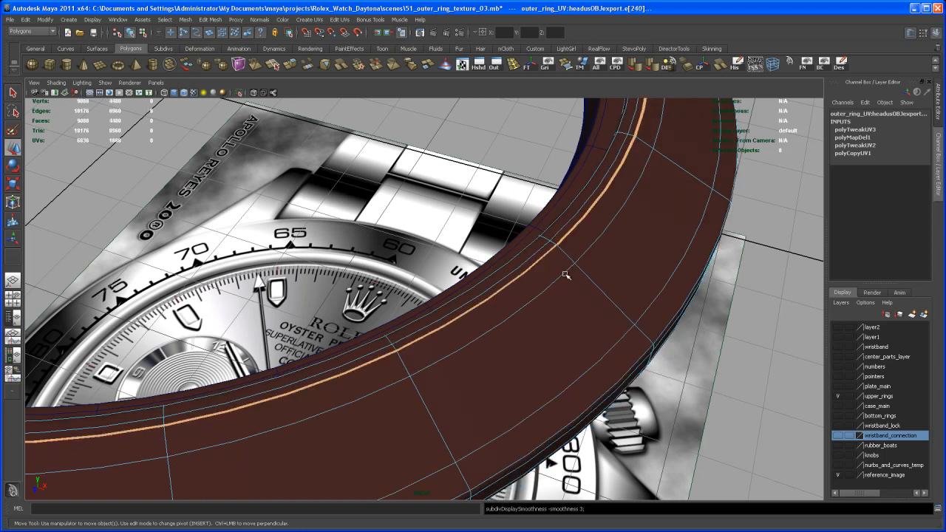
key("1")
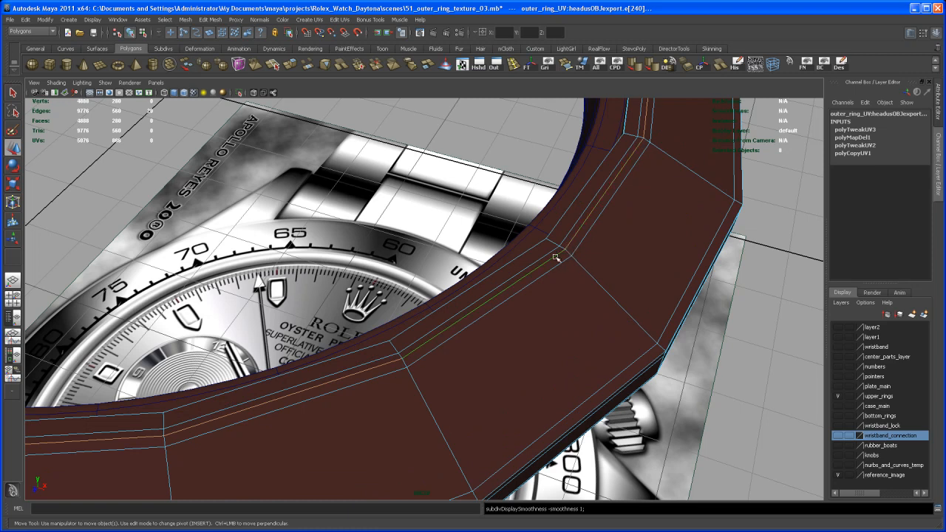
key("3")
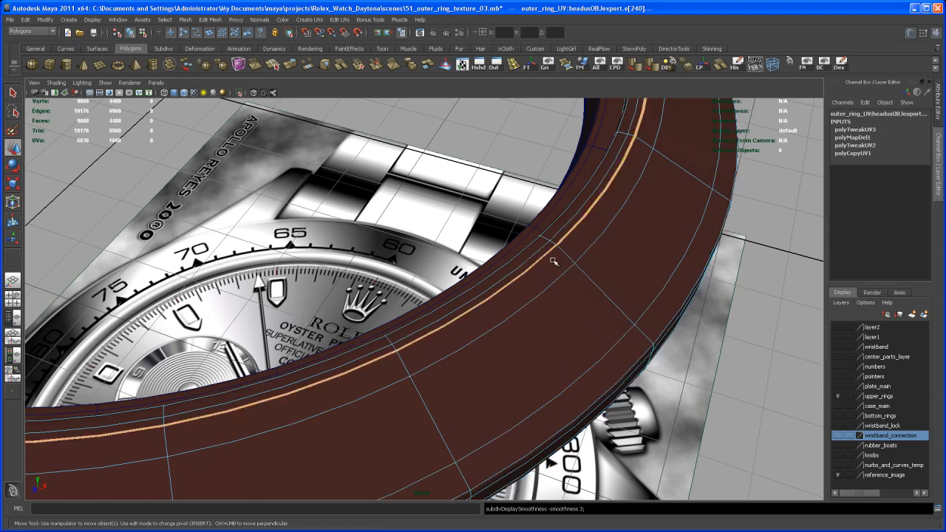
key("1")
- Examine how the selected inner edge loop runs around the ring, from close up to the full ring over the reference image
left_click_drag(564, 268, 537, 280, "alt")
right_click_drag(536, 279, 547, 253, "alt")
middle_click_drag(547, 254, 561, 275, "alt")
right_click_drag(561, 274, 538, 294, "alt")
middle_click_drag(523, 291, 549, 312, "alt")
mouse_move(549, 313)
right_mouse_down("alt")
mouse_move(528, 294)
mouse_move(537, 303)
right_mouse_up("alt")
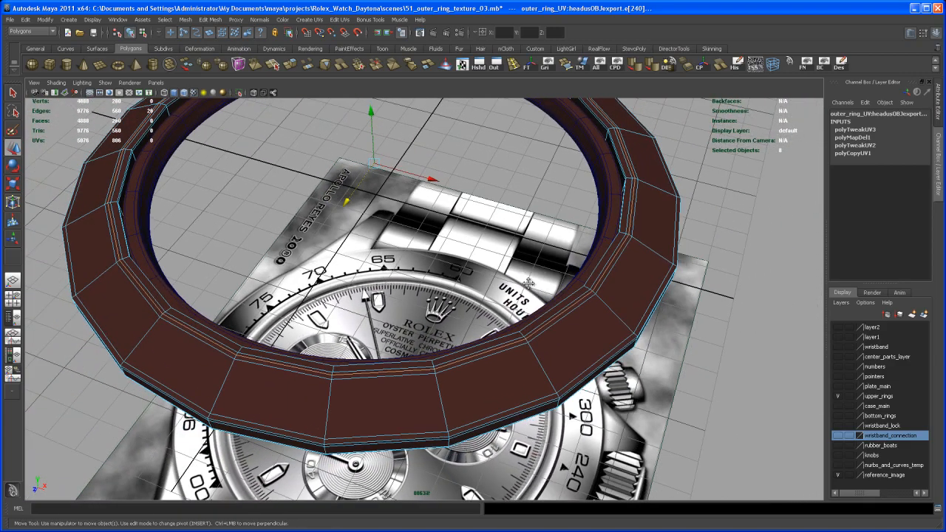
middle_click_drag(537, 302, 566, 324, "alt")
right_click_drag(566, 323, 520, 293, "alt")
middle_click_drag(521, 296, 509, 293, "alt")
right_click_drag(509, 294, 509, 320, "alt")
middle_click_drag(510, 320, 516, 323, "alt")
right_click_drag(516, 323, 494, 310, "alt")
middle_click_drag(494, 310, 482, 324, "alt")
mouse_move(482, 324)
right_mouse_down("alt")
mouse_move(504, 317)
mouse_move(479, 321)
right_mouse_up("alt")
middle_click_drag(479, 320, 505, 340, "alt")
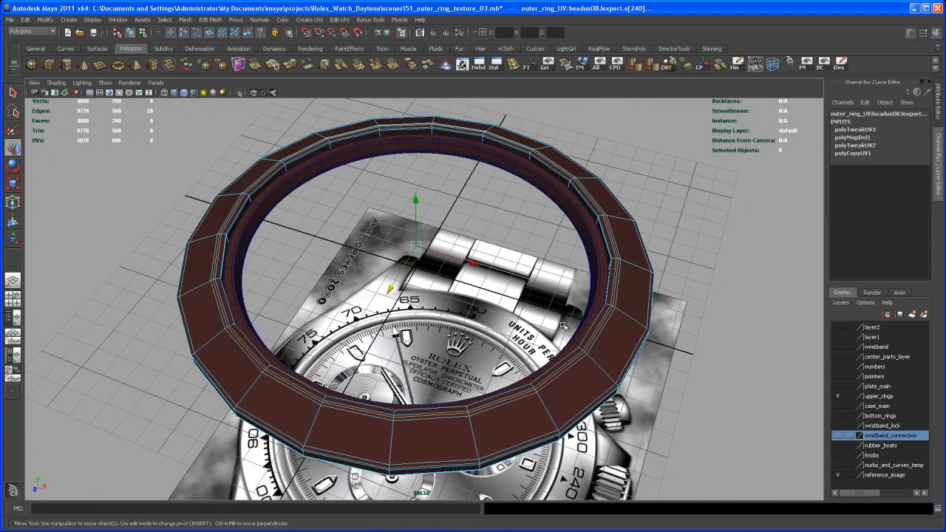
- Switch to Photoshop and open outer_ring_outUV and outer_ring_texture_01 from the project's images folder
key("alt+Tab")
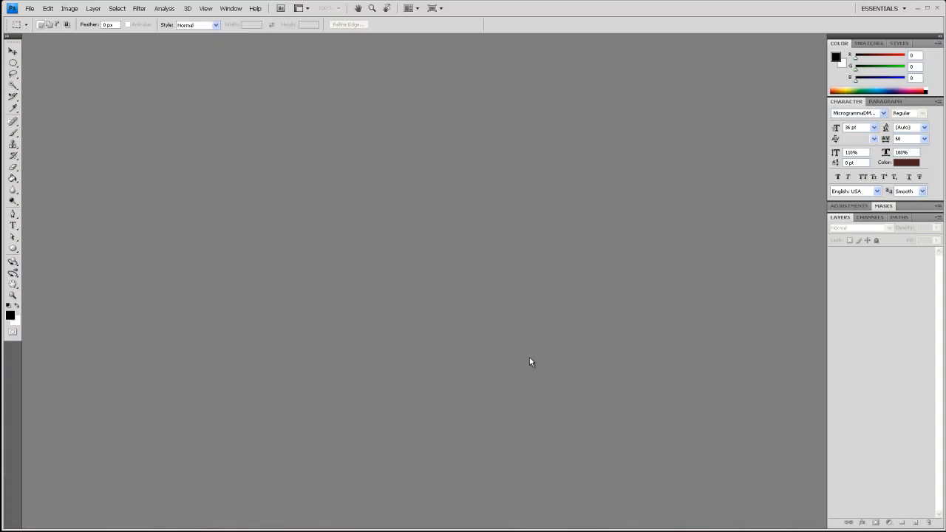
left_click(30, 9)
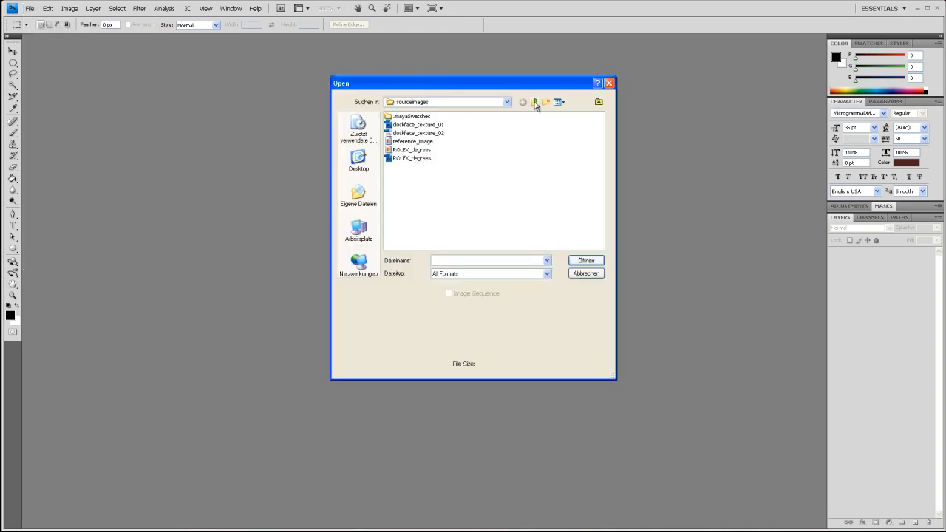
left_click(534, 102)
double_click(453, 126)
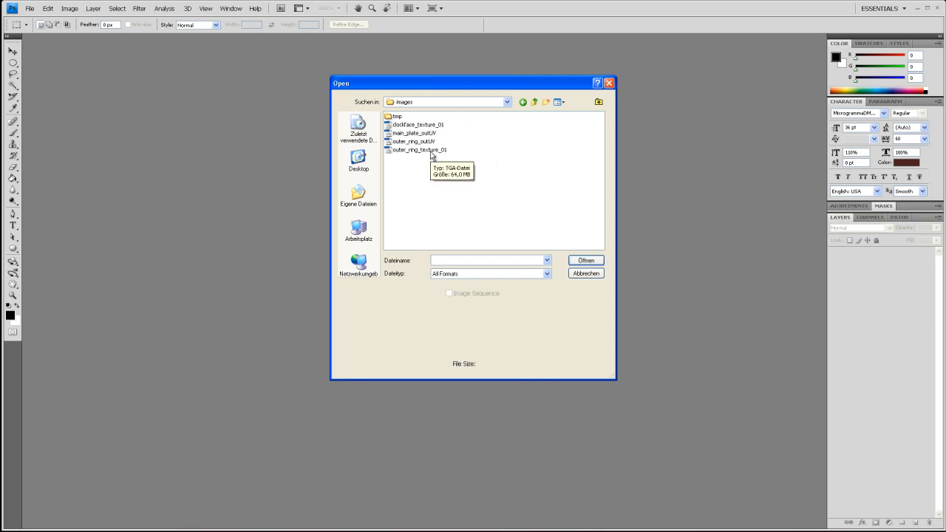
left_click(433, 151)
left_click(430, 141, "ctrl")
left_click(585, 260)
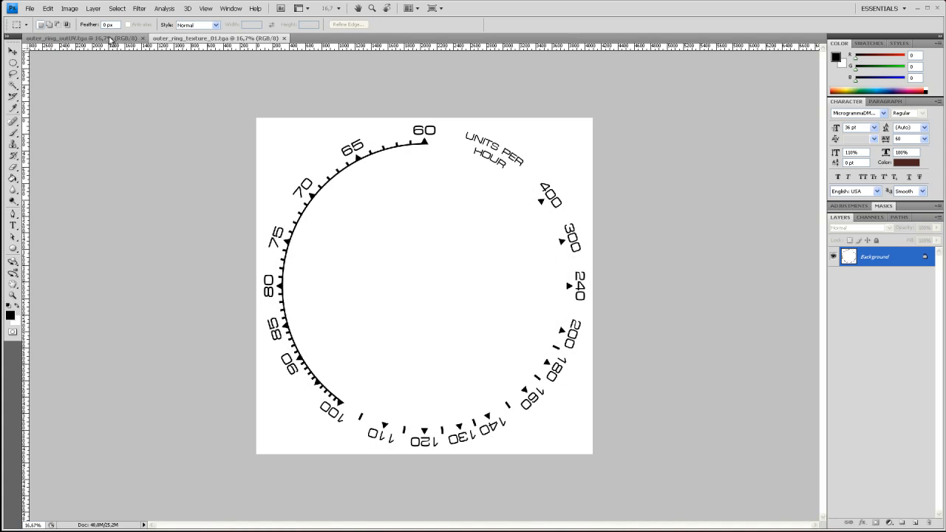
- Copy the entire outer_ring_outUV image into outer_ring_texture_01 as a new layer and lower that layer's opacity to 48%
left_click(115, 38)
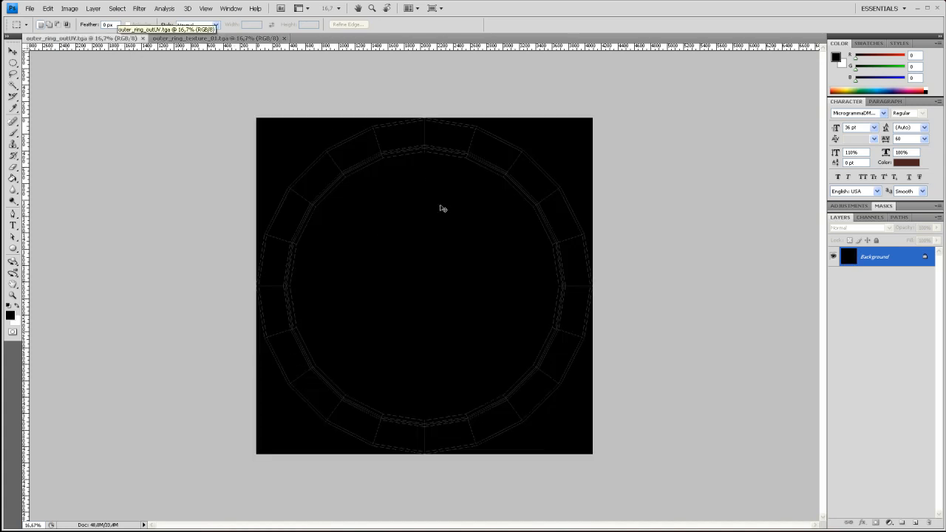
key("ctrl+a")
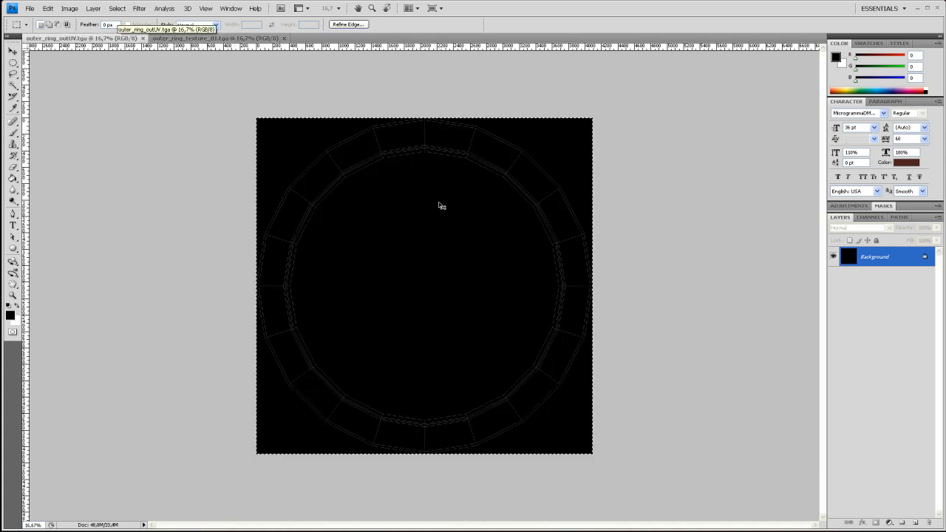
left_click(200, 41)
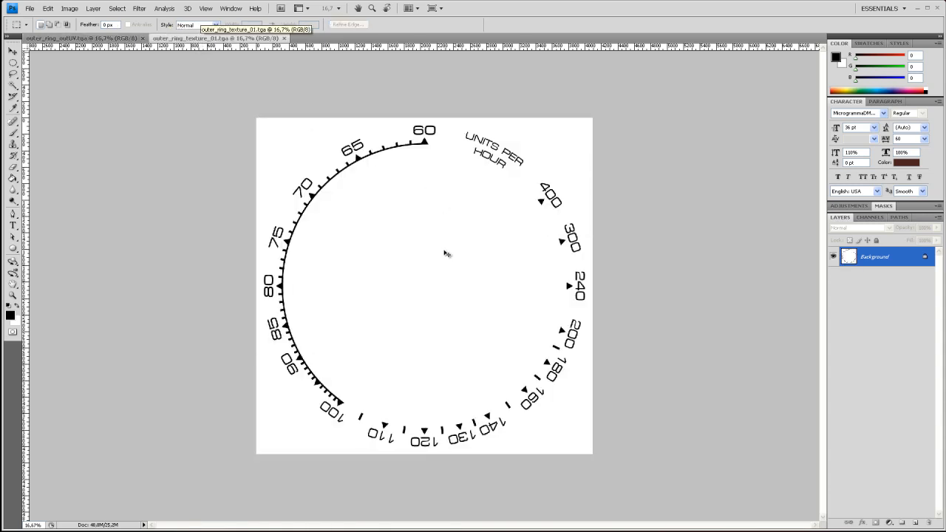
key("ctrl+v")
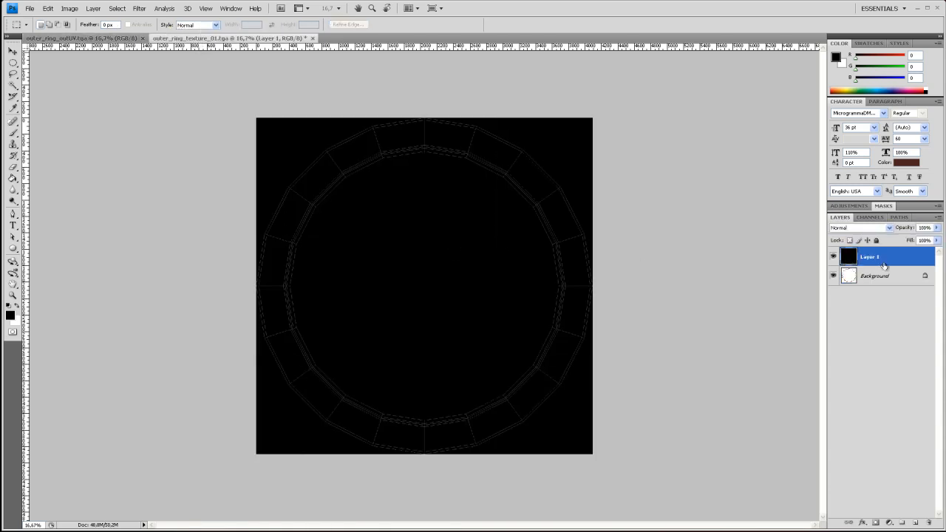
left_click(936, 227)
left_click_drag(935, 243, 913, 244)
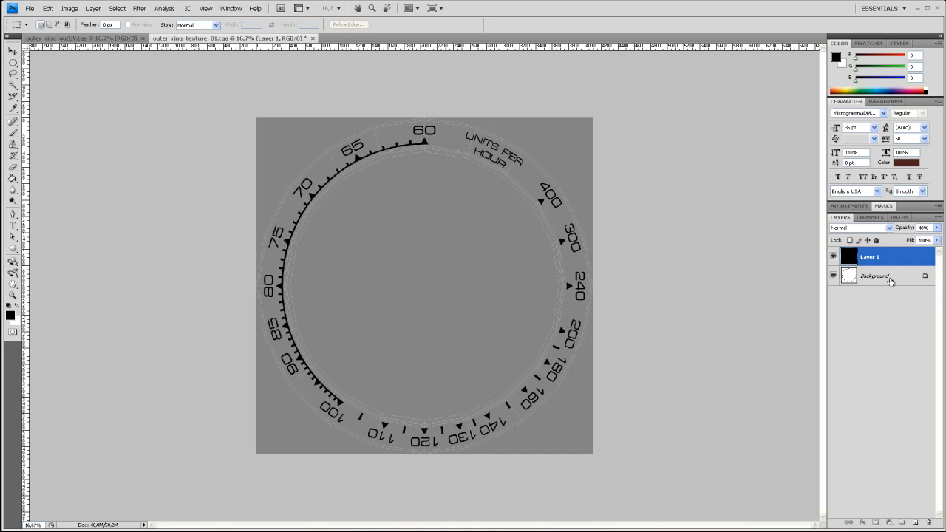
- Convert the texture's locked Background into a regular layer with the default settings
left_click(889, 279)
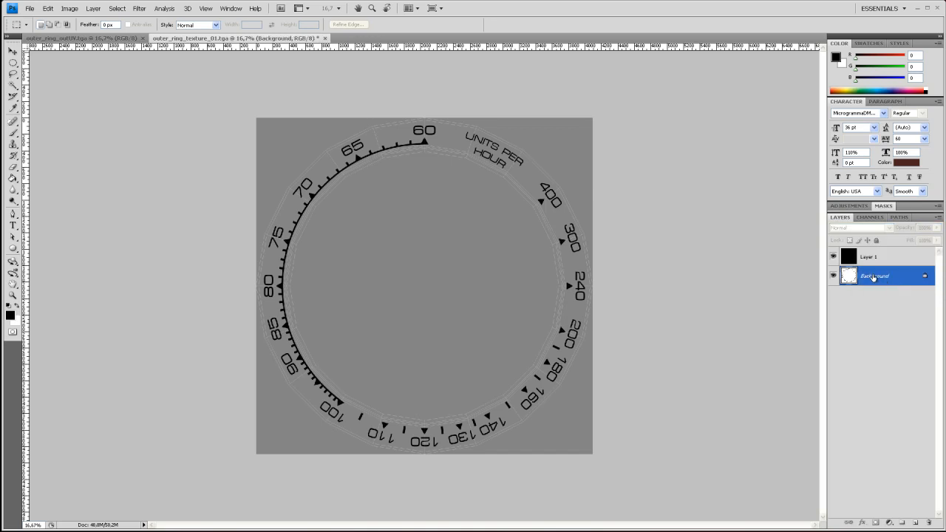
double_click(926, 278)
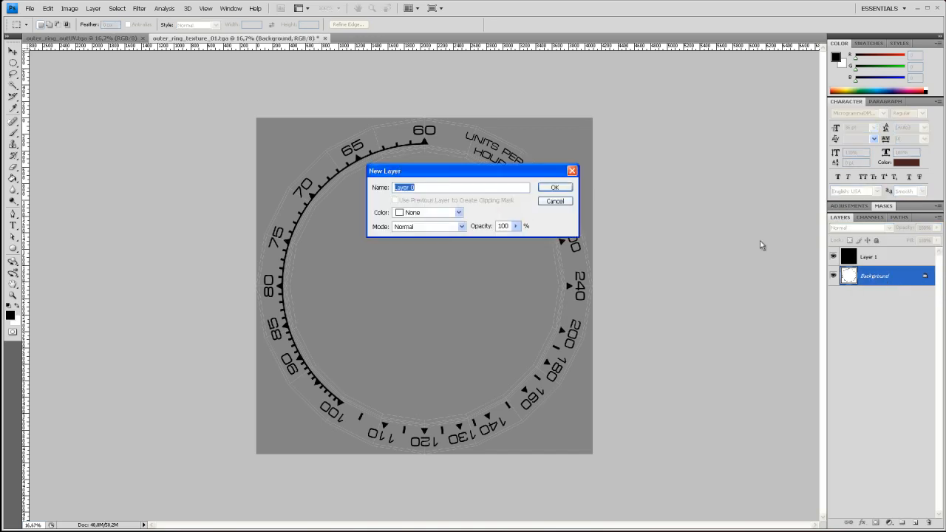
left_click(562, 190)
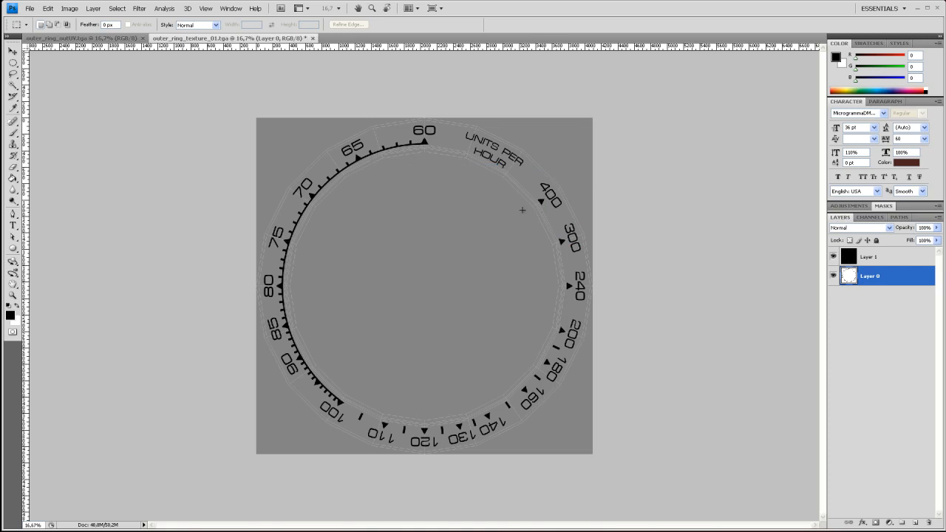
- Examine up close how the 60 marking and the tick arc line up with the inner UV lines
key("ctrl+plus")
key("ctrl+plus")
key("ctrl+plus")
key("ctrl+plus")
key("space")
left_click_drag(469, 207, 471, 253)
left_click_drag(423, 74, 435, 236)
left_click_drag(435, 201, 436, 232)
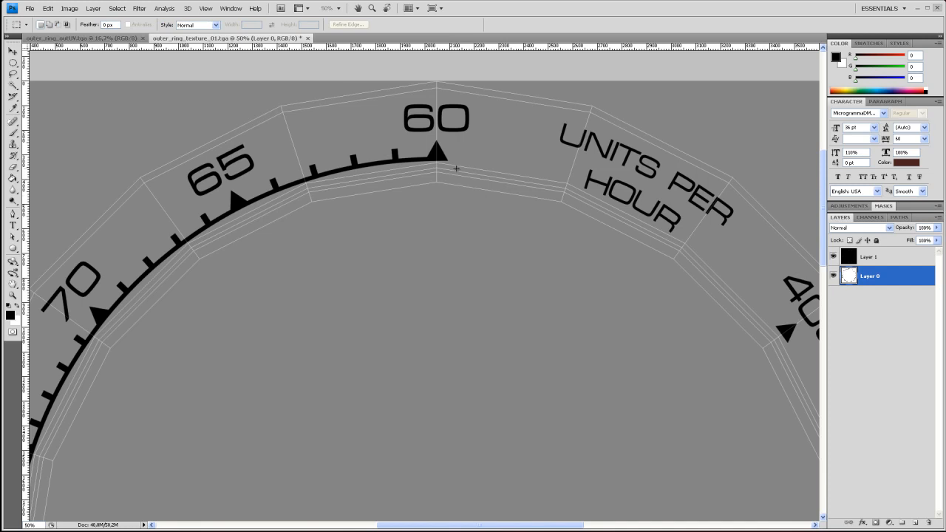
key("ctrl+plus")
key("ctrl+plus")
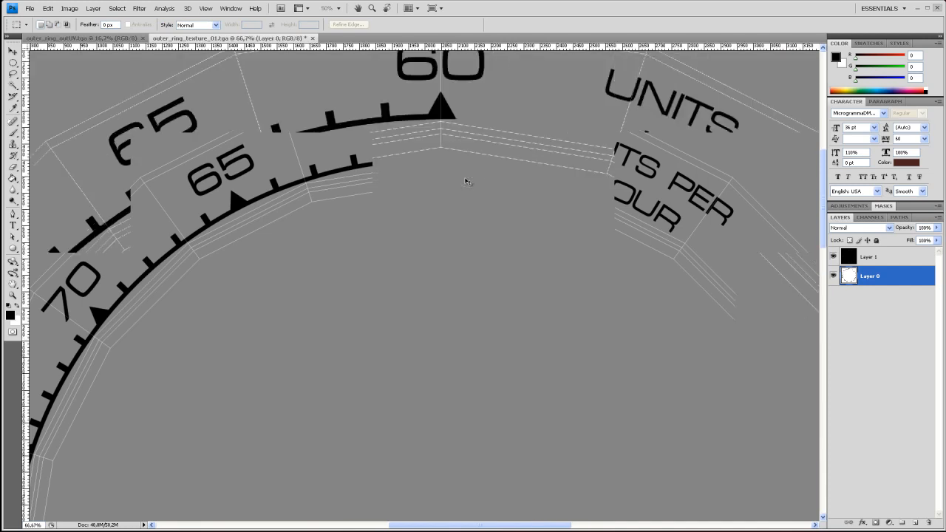
key("space")
left_click_drag(475, 223, 478, 332)
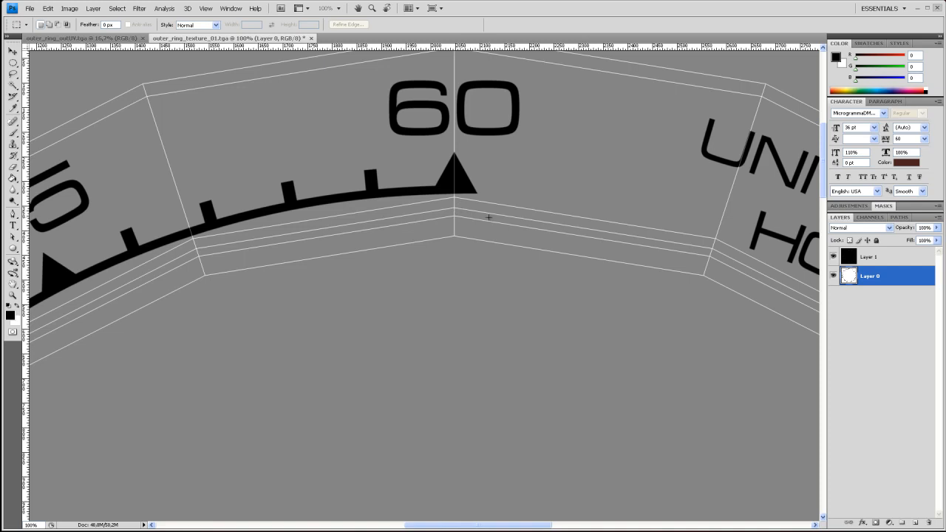
- Check the alignment of the remaining numbers and markings with the UV layout around the whole ring
key("ctrl+minus")
key("ctrl+minus")
key("ctrl+minus")
key("ctrl+minus")
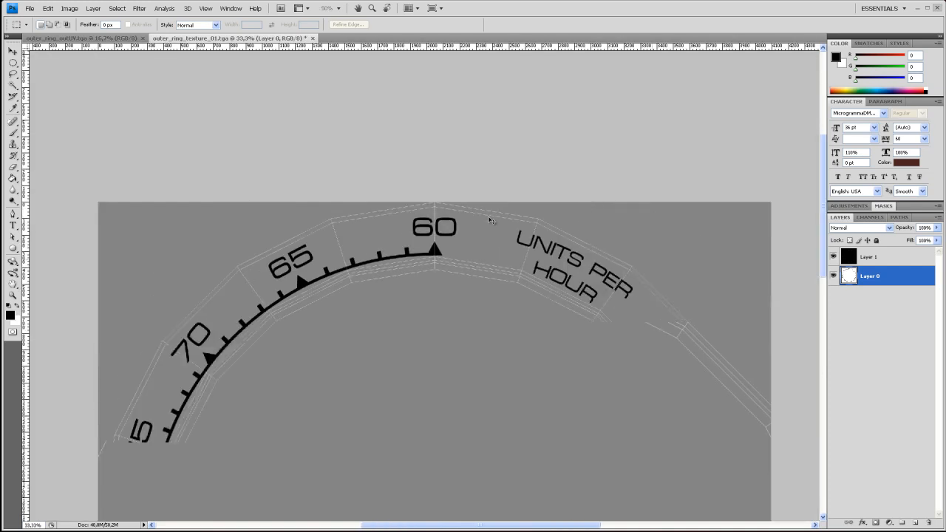
key("h")
left_click_drag(456, 414, 476, 238)
key("m")
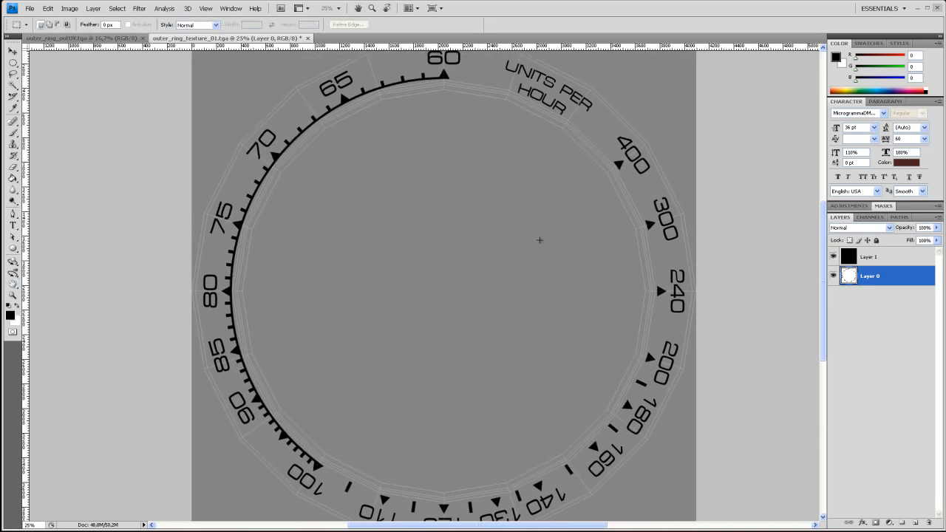
- Scale the markings layer down uniformly around its center to about 98.1% to fit the UV lines
key("ctrl+t")
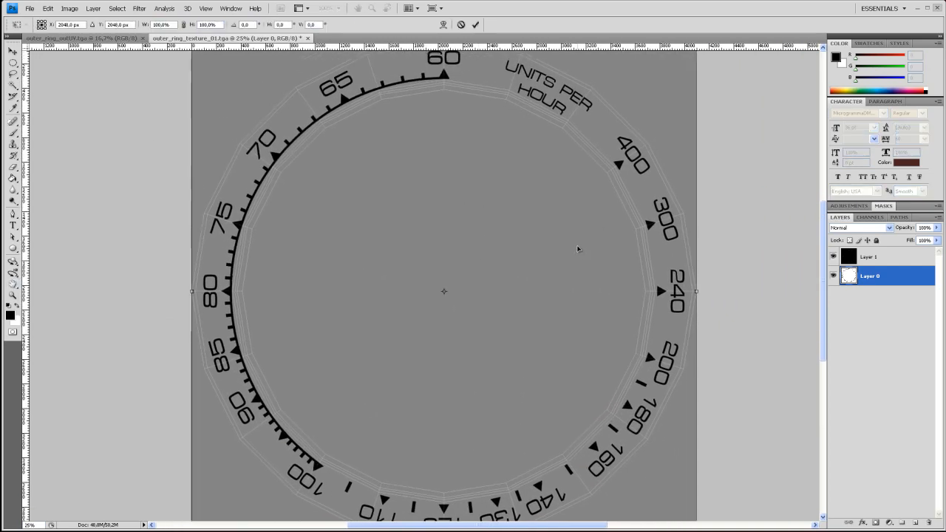
key("ctrl+minus")
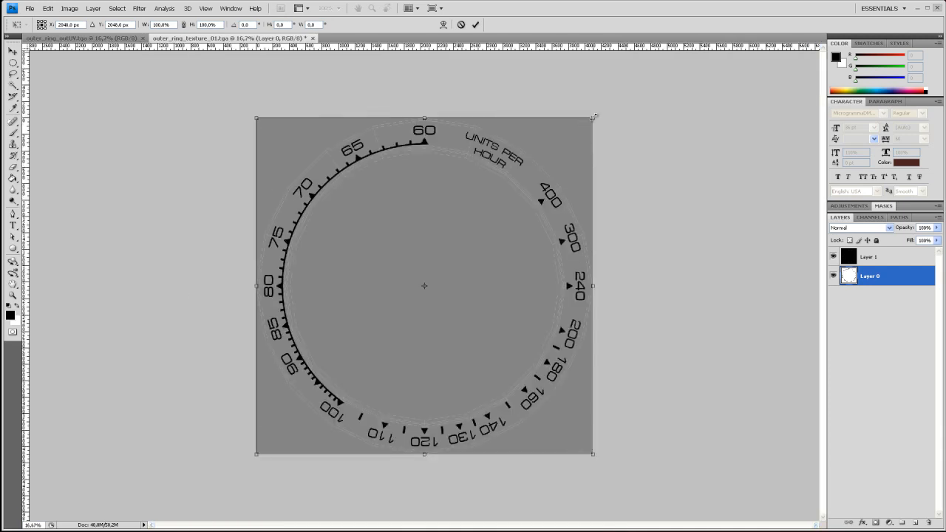
left_click_drag(595, 117, 591, 120, "alt+shift")
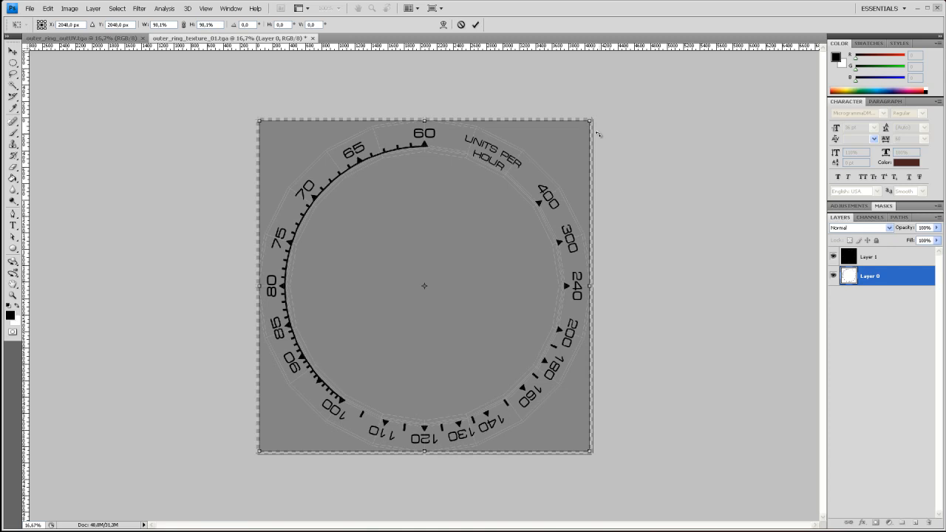
key("ctrl+plus")
key("ctrl+plus")
key("ctrl+plus")
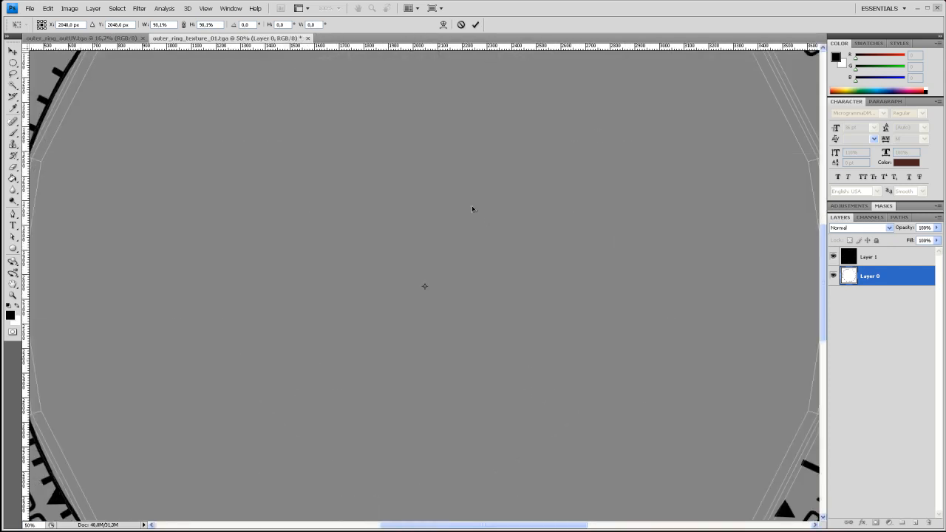
left_click_drag(825, 270, 821, 212)
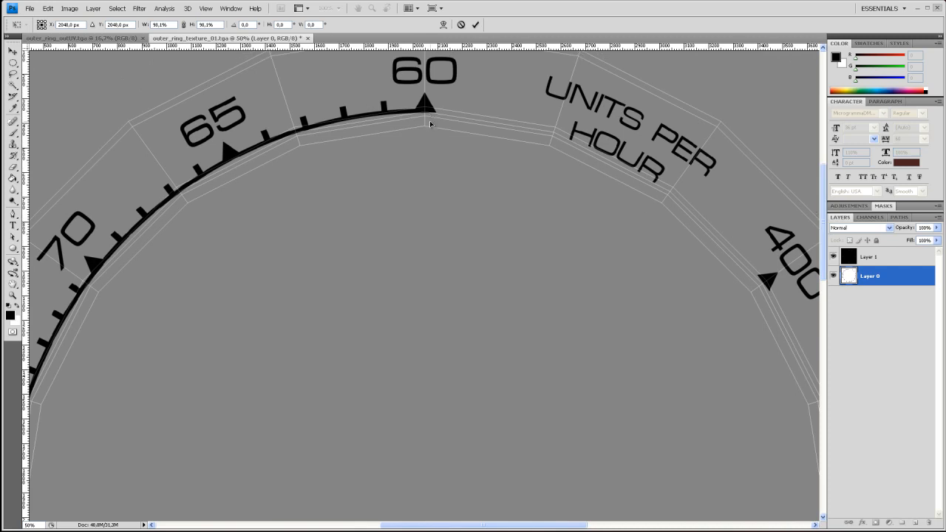
key("Return")
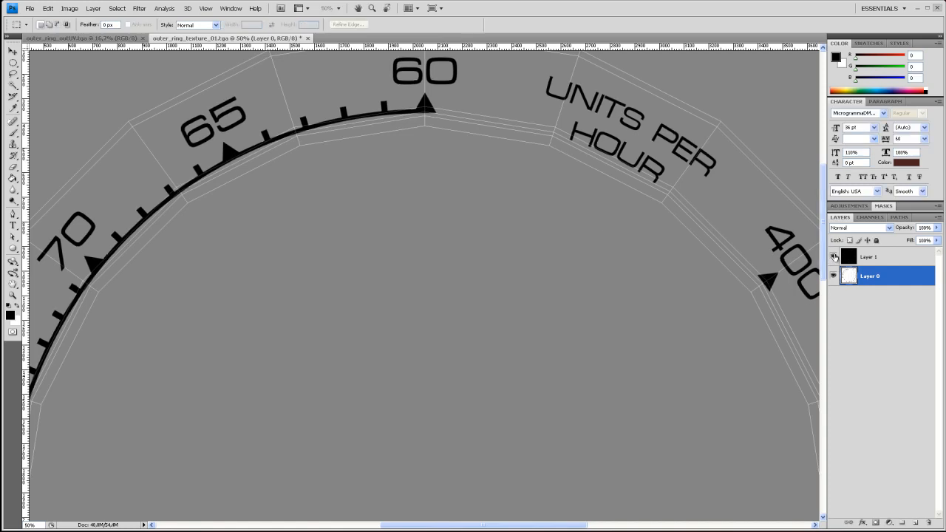
- Hide the UV layout layer and check the scaled markings across the whole canvas
left_click(833, 256)
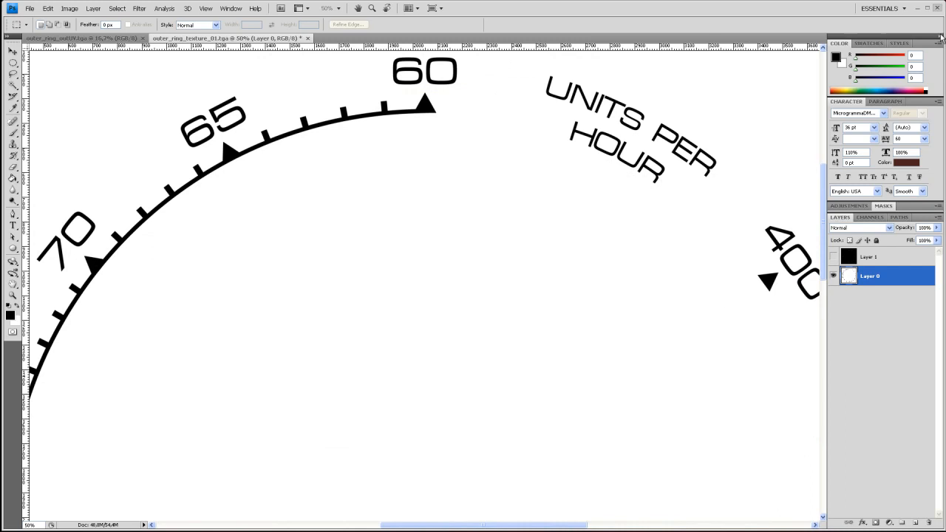
key("ctrl+minus")
key("ctrl+minus")
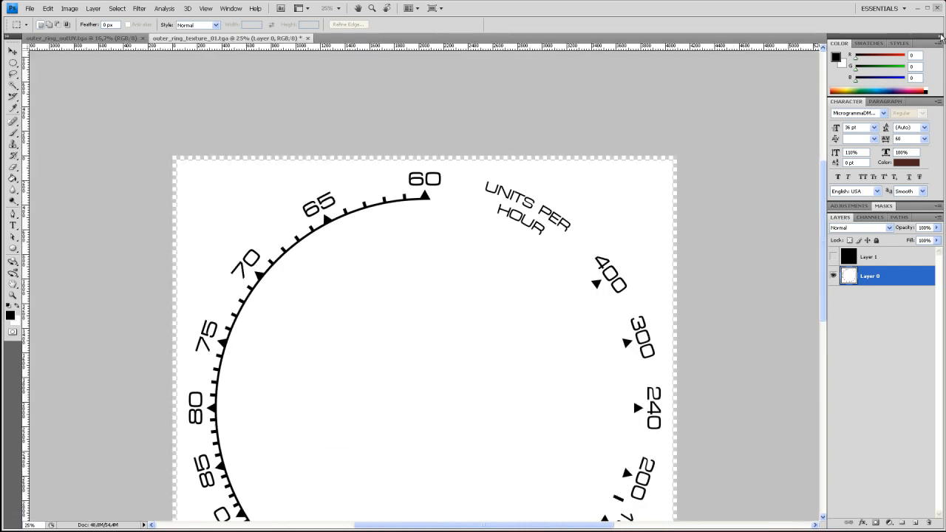
key("h")
left_click_drag(478, 377, 478, 268)
key("m")
key("ctrl+minus")
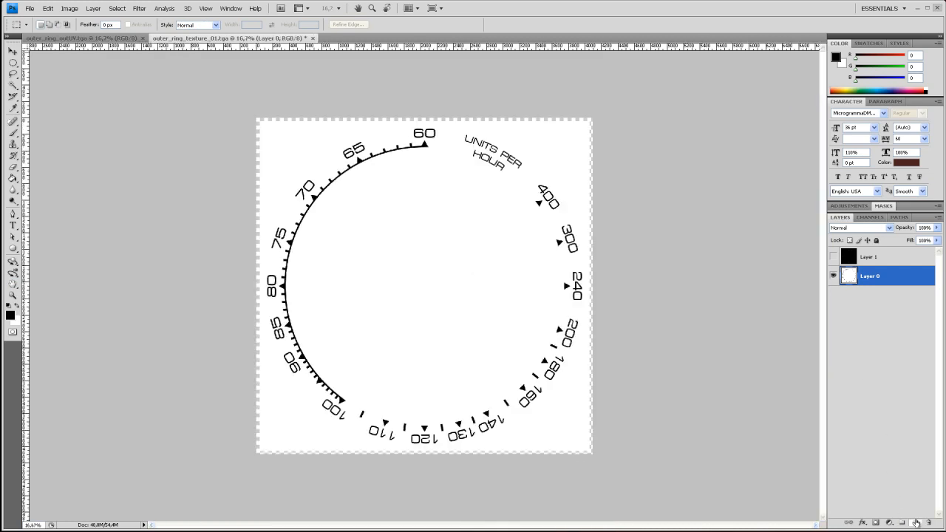
- Add a new layer filled with white and place it beneath the markings layer
left_click(915, 523)
key("x")
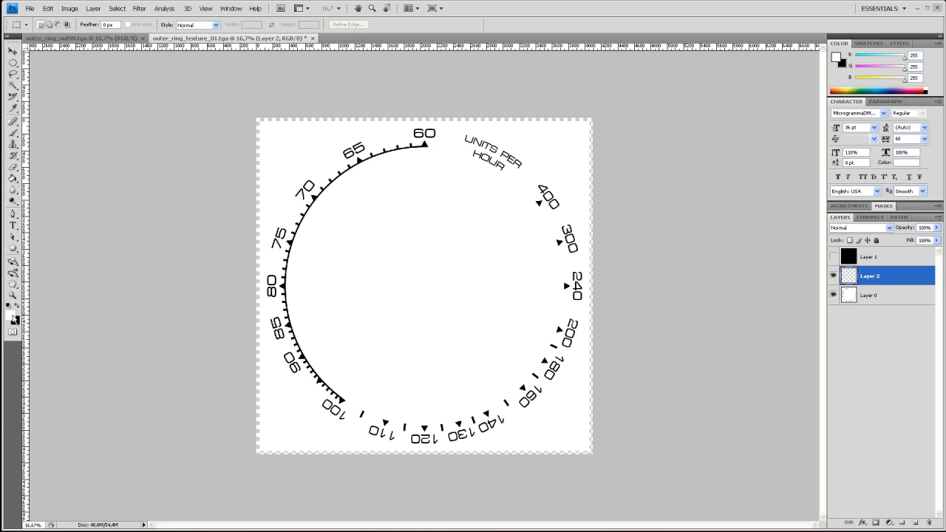
left_click(13, 178)
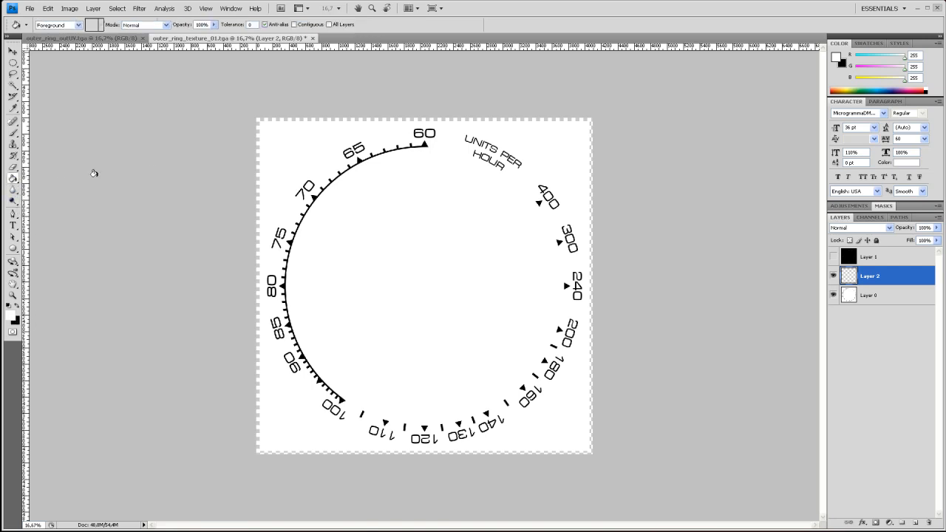
left_click(276, 136)
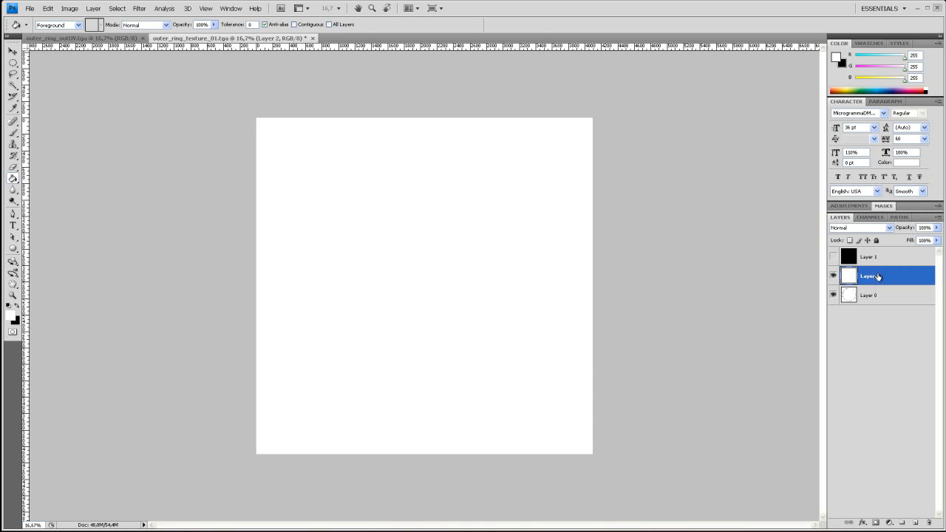
left_click_drag(876, 276, 879, 306)
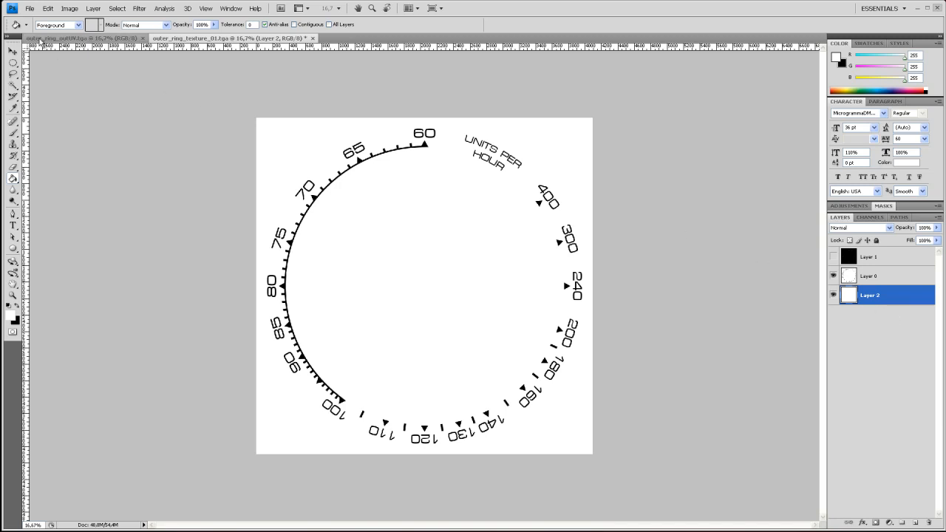
- Start saving the texture into the sourceimages folder under the name outer_ring_texture_02
left_click(29, 8)
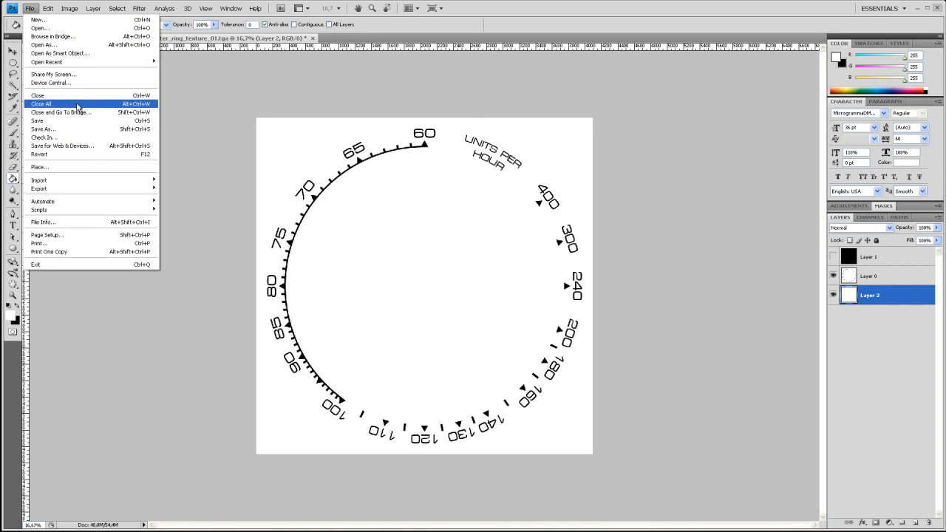
left_click(85, 129)
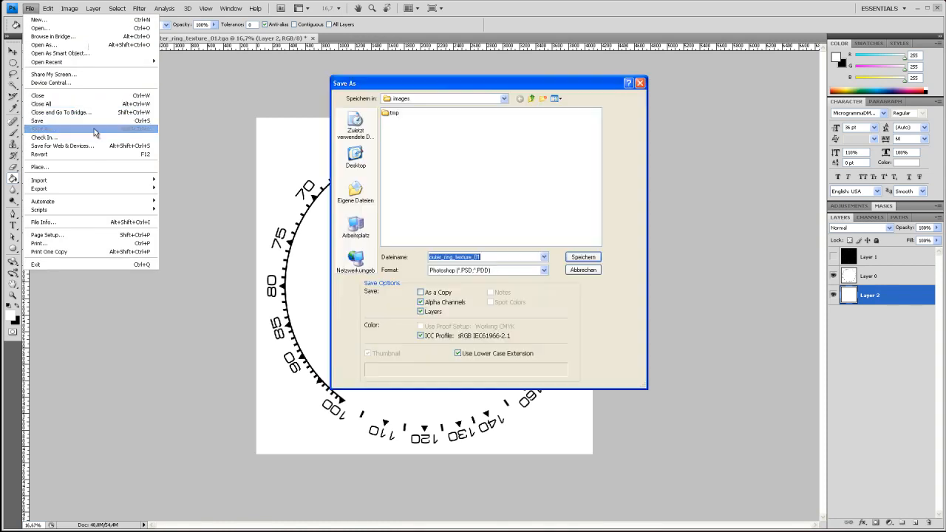
left_click(532, 98)
double_click(470, 203)
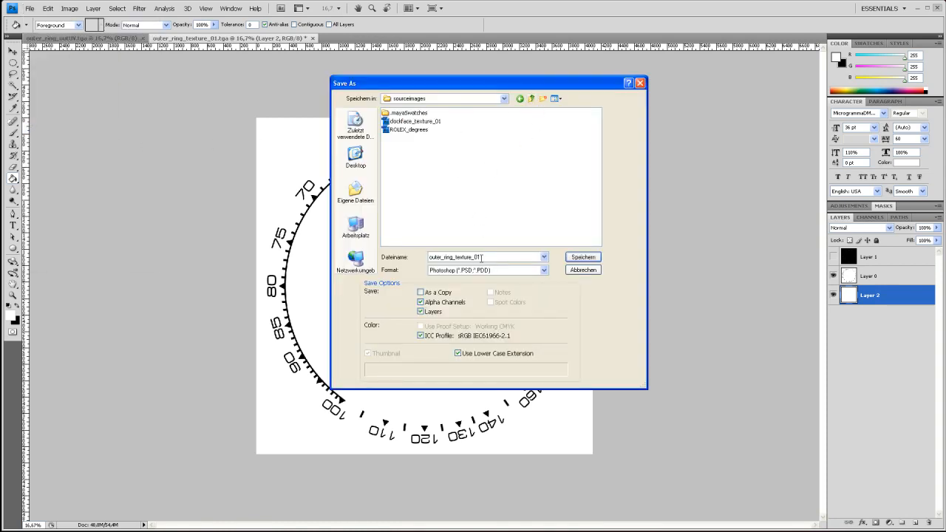
left_click(544, 270)
left_click(496, 257)
double_click(495, 258)
key("End")
type("2")
- Choose the Targa format for the file and save it at 32 bits/pixel
left_click(544, 271)
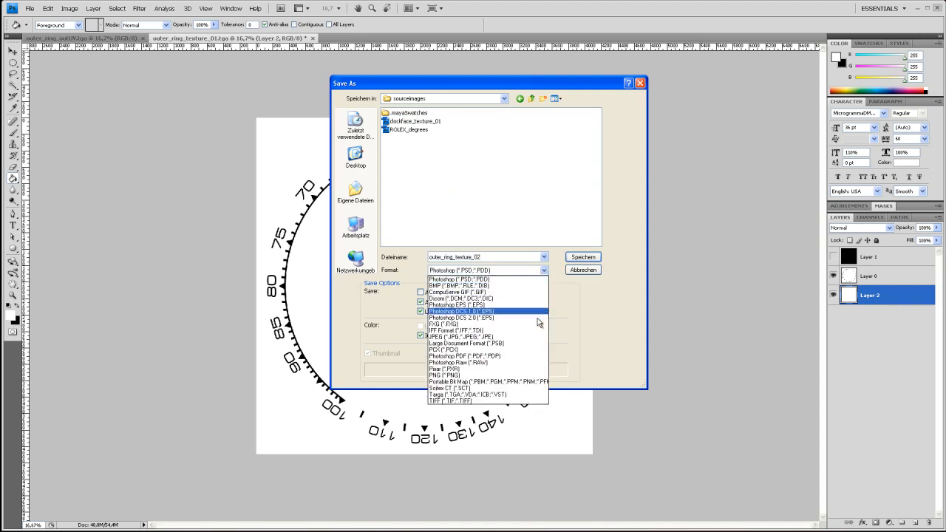
left_click(510, 394)
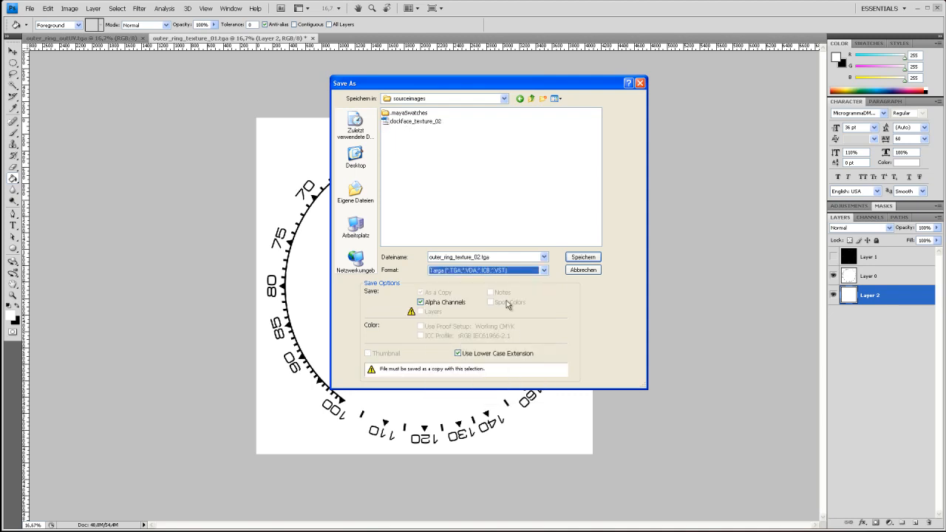
left_click(584, 258)
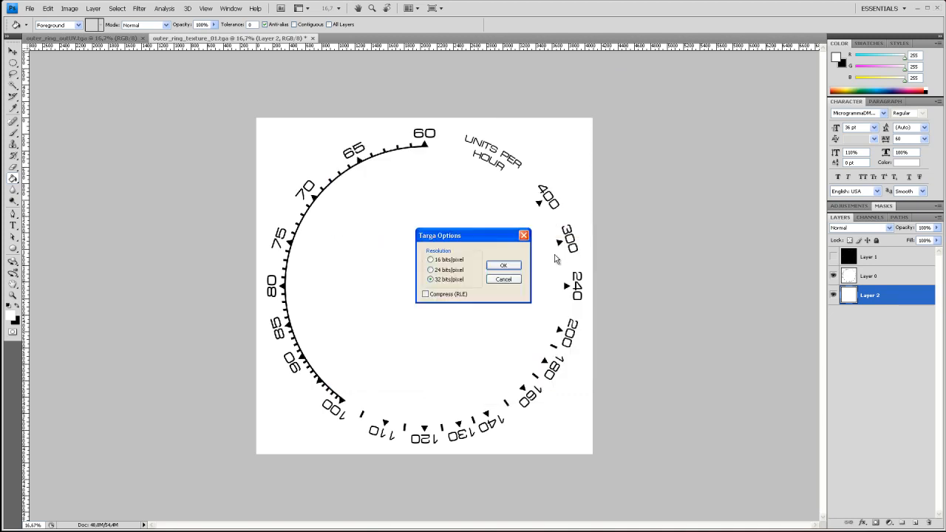
key("Return")
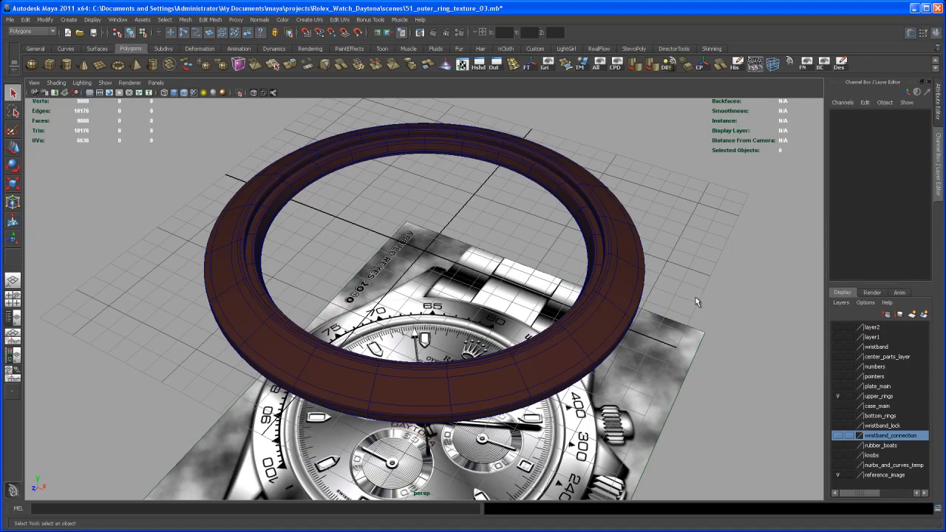
- Switch to Maya and create a Layered Shader and a Lambert material in the Hypershade, arranged side by side
left_click(479, 64)
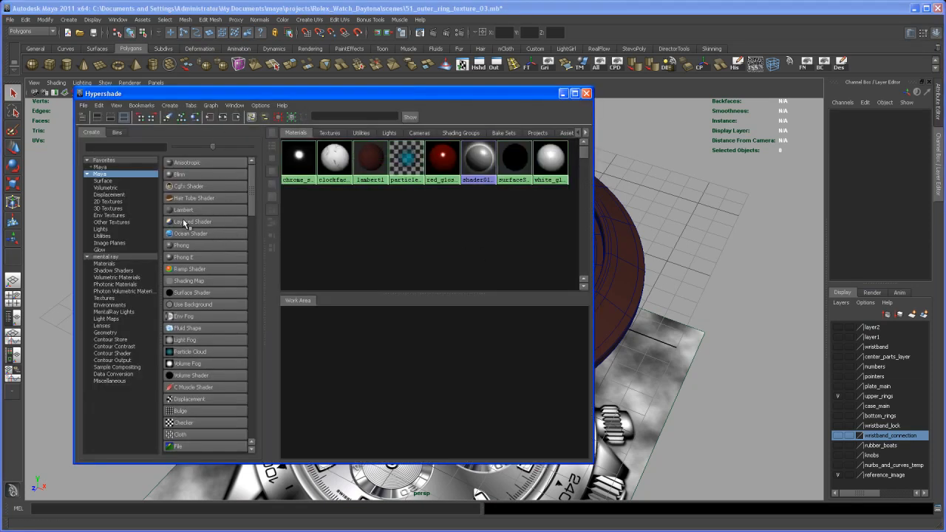
left_click(191, 225)
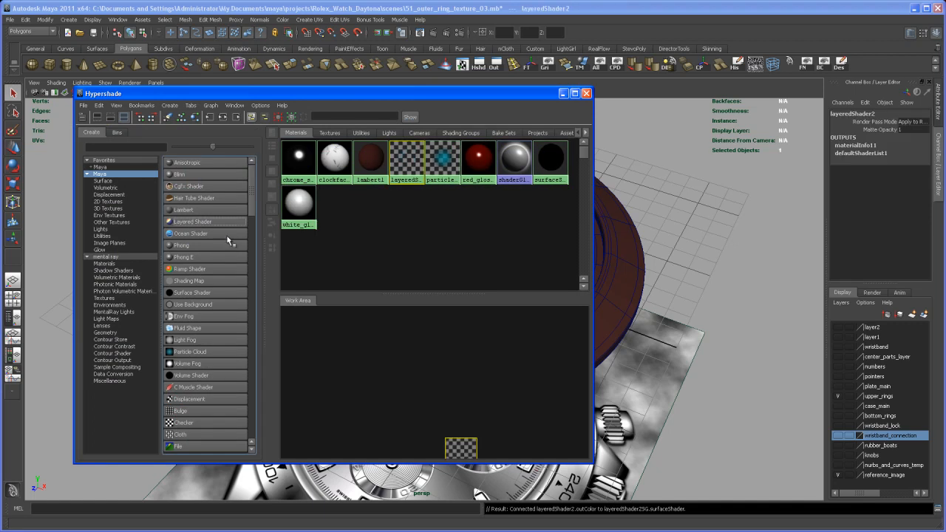
left_click_drag(464, 450, 511, 364)
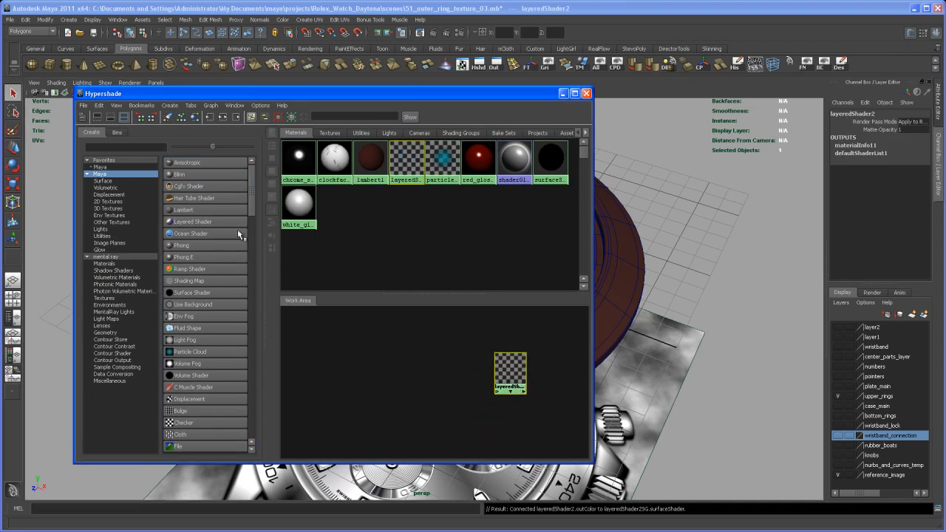
left_click(194, 209)
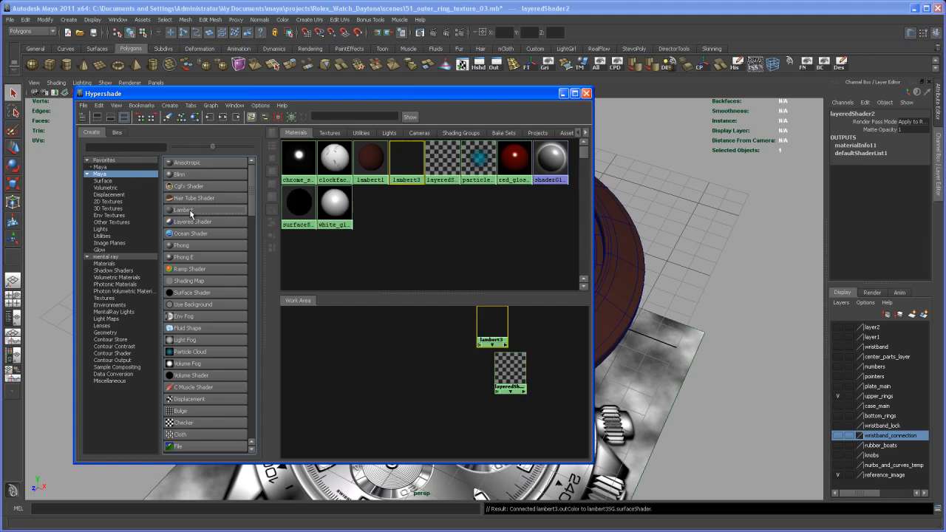
left_click_drag(491, 327, 451, 382)
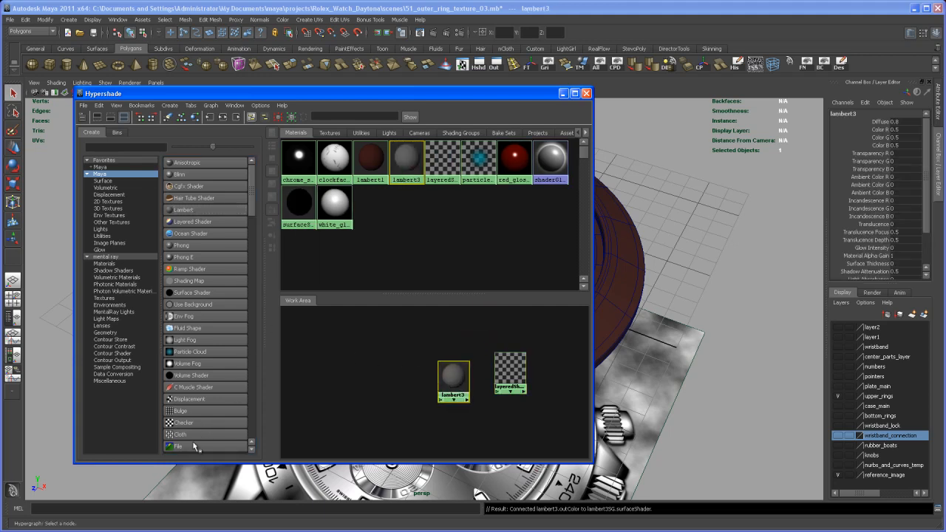
- Create a File texture node and spread its file, placement and projection nodes apart in the Hypershade work area
scroll(255, 209, "down", 3)
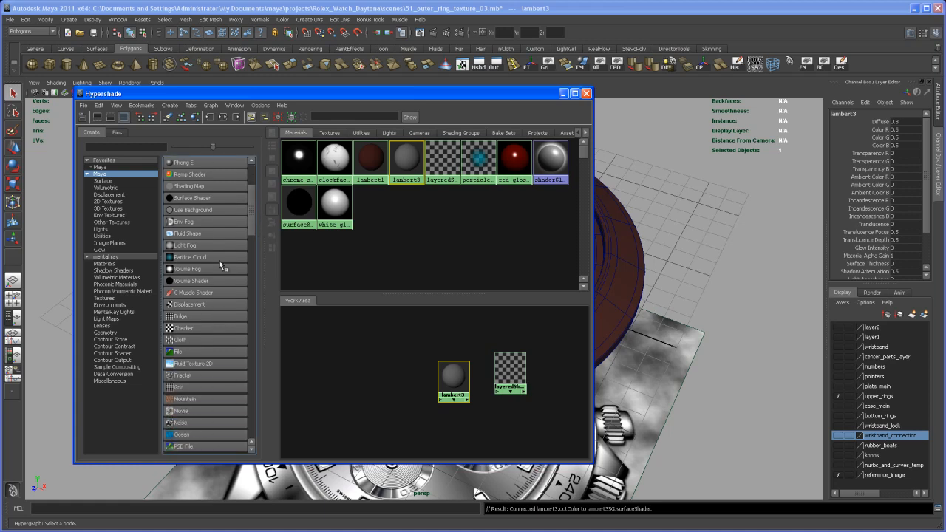
left_click(175, 354)
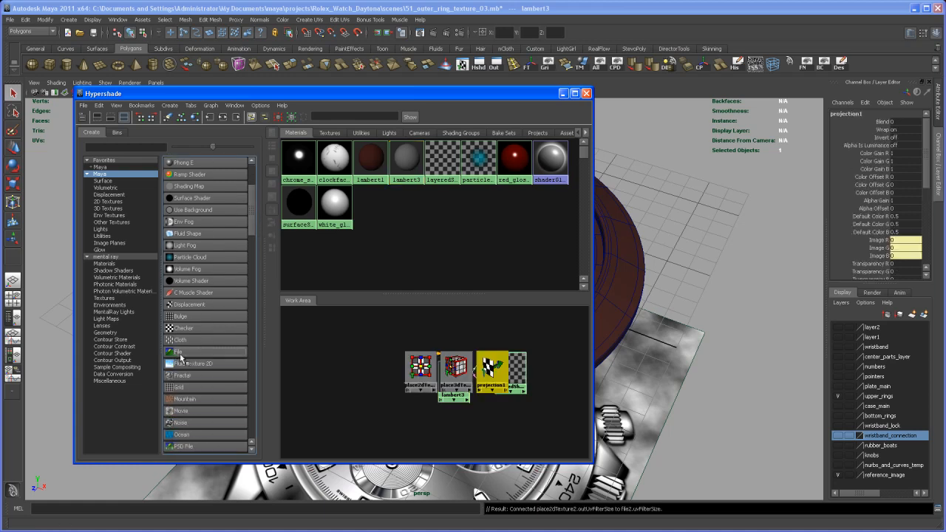
left_click_drag(421, 379, 373, 403)
left_click_drag(454, 374, 408, 342)
mouse_move(491, 369)
left_mouse_down()
mouse_move(416, 380)
mouse_move(472, 368)
left_mouse_up()
left_click_drag(372, 391, 344, 377)
left_click_drag(418, 396, 448, 436)
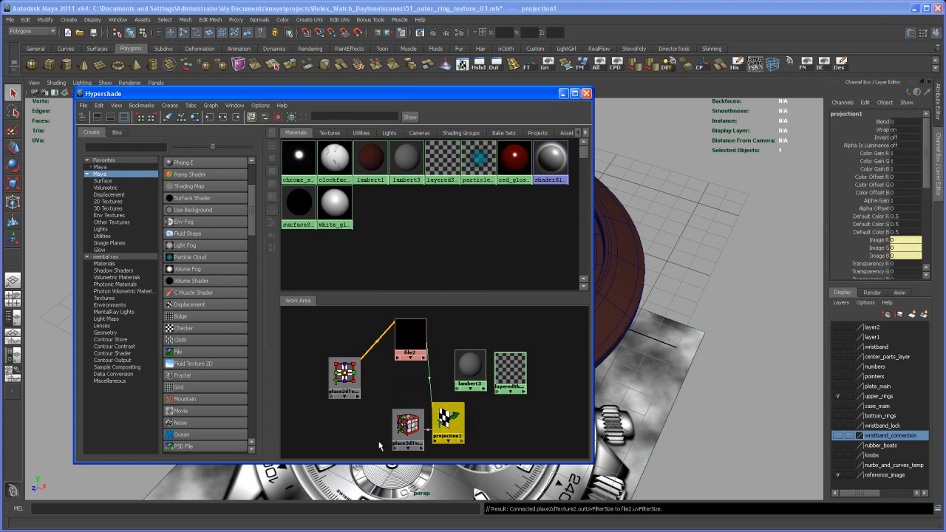
- Delete the projection and 3D placement nodes and move the file node between its 2D placement node and the Lambert
left_click_drag(362, 430, 490, 441)
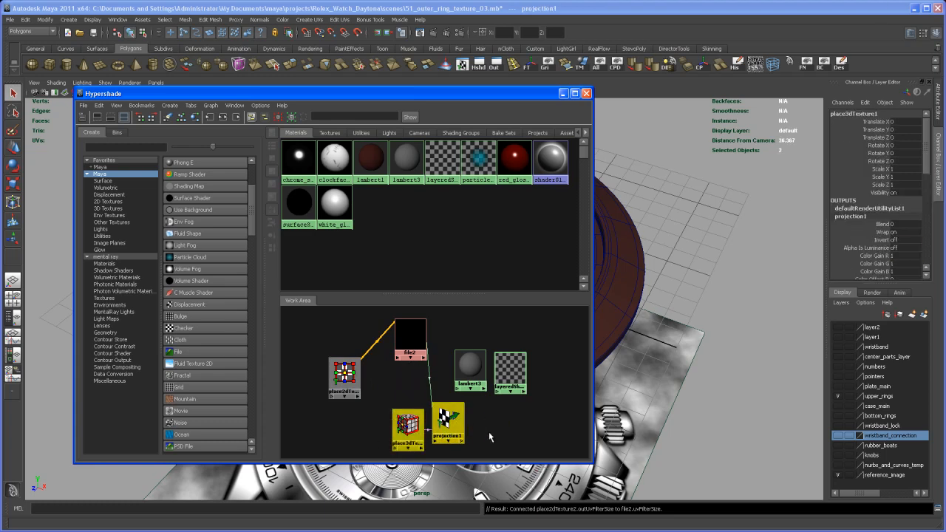
key("Delete")
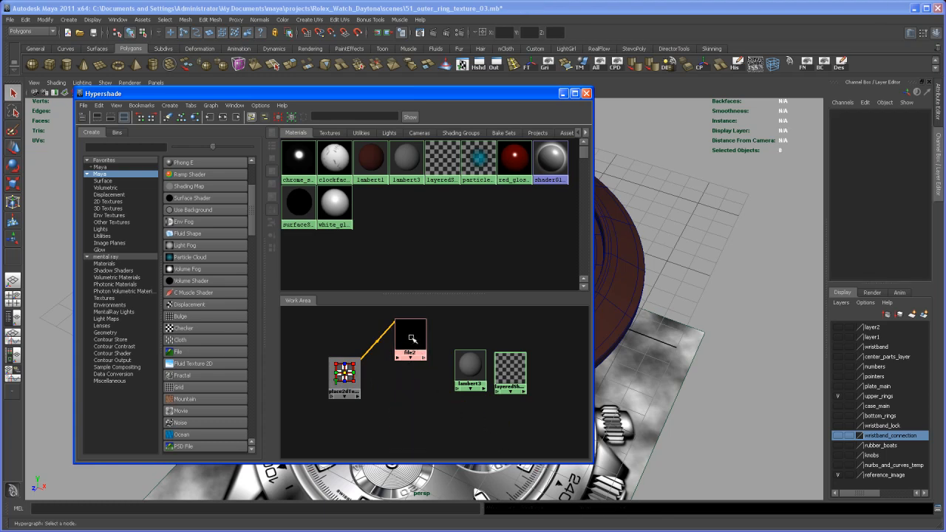
left_click_drag(411, 337, 400, 365)
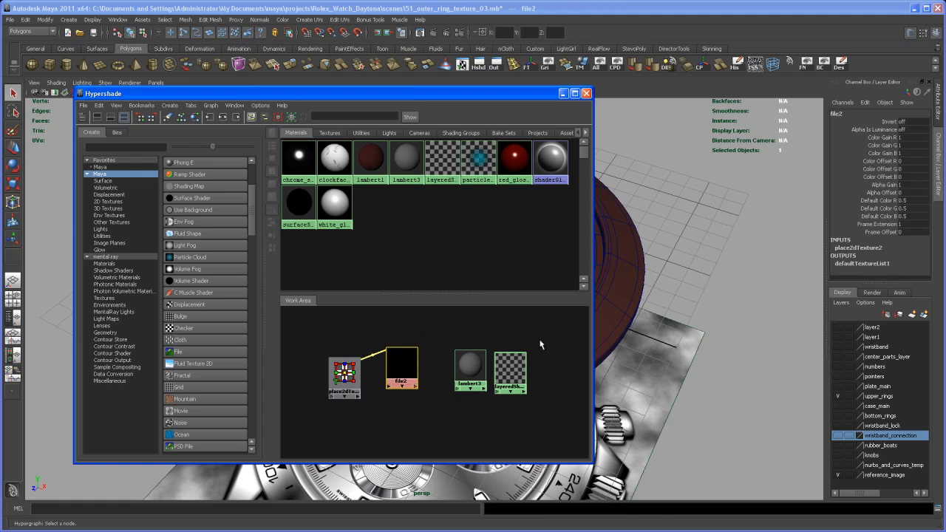
- Load outer_ring_texture_02.tga into the file node and connect the node to the new Lambert's Transparency
key("ctrl+a")
left_click(820, 214)
left_click(812, 227)
left_click(900, 252)
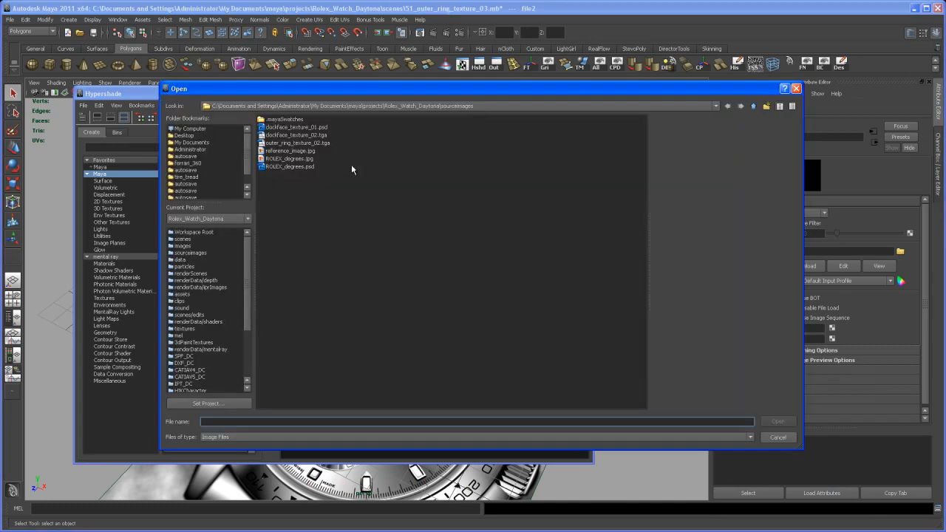
double_click(315, 145)
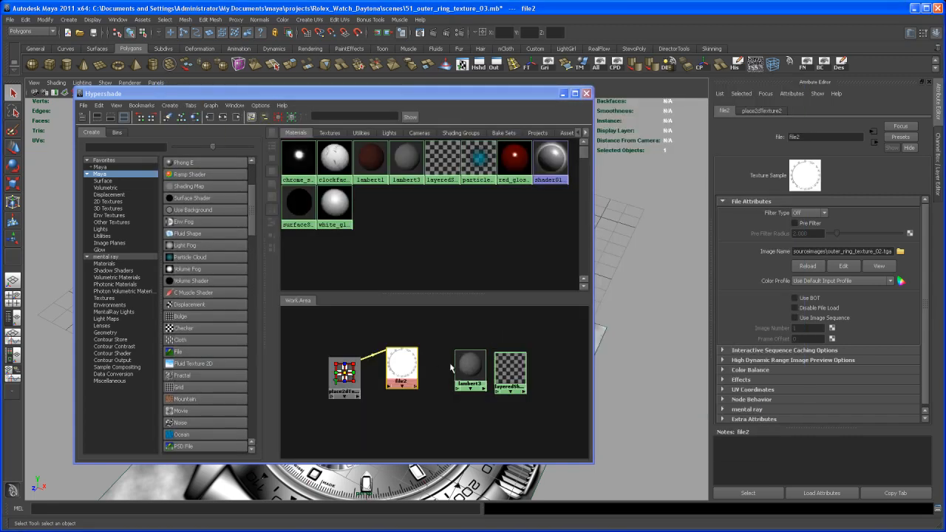
left_click_drag(476, 367, 463, 366)
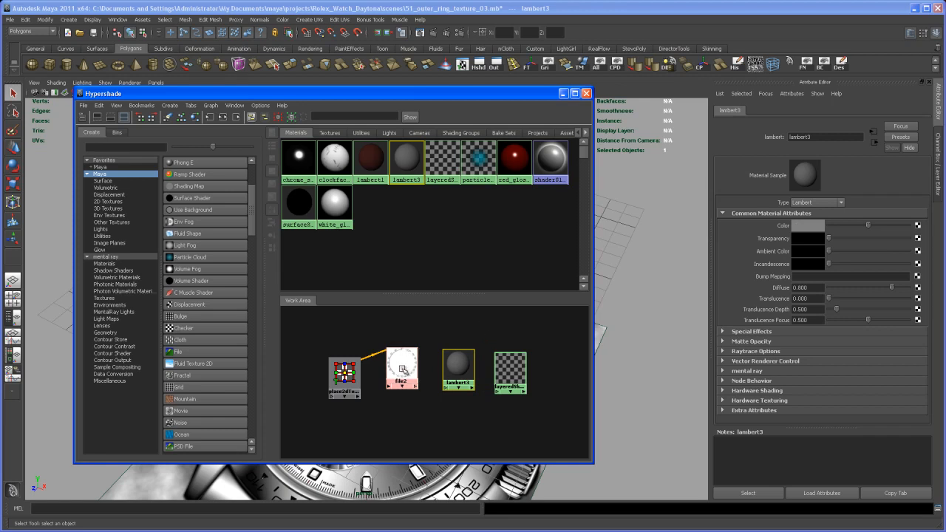
middle_click_drag(403, 366, 778, 242)
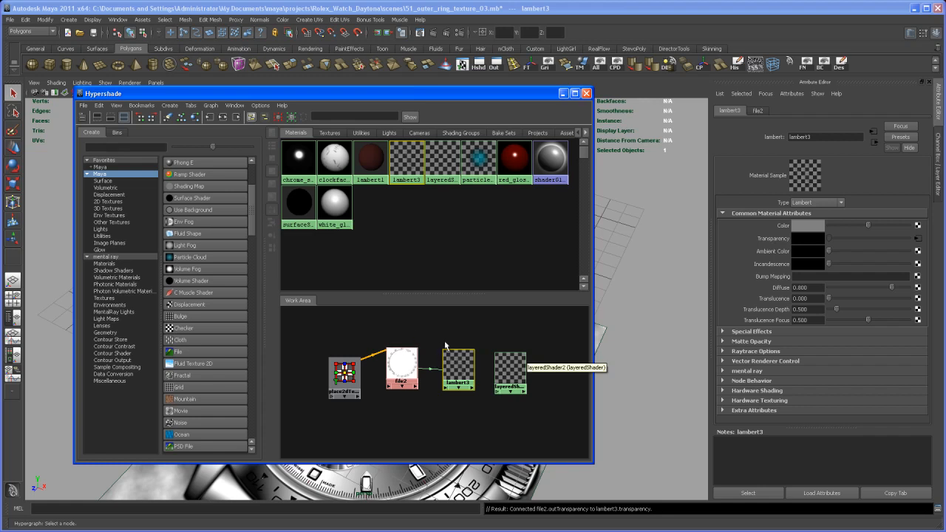
- Create a mental ray mia_material above the file node and apply a preset with reflectivity 1.0 and glossiness 0.5 to it
middle_click_drag(426, 356, 423, 379, "alt")
right_click_drag(423, 378, 404, 356, "alt")
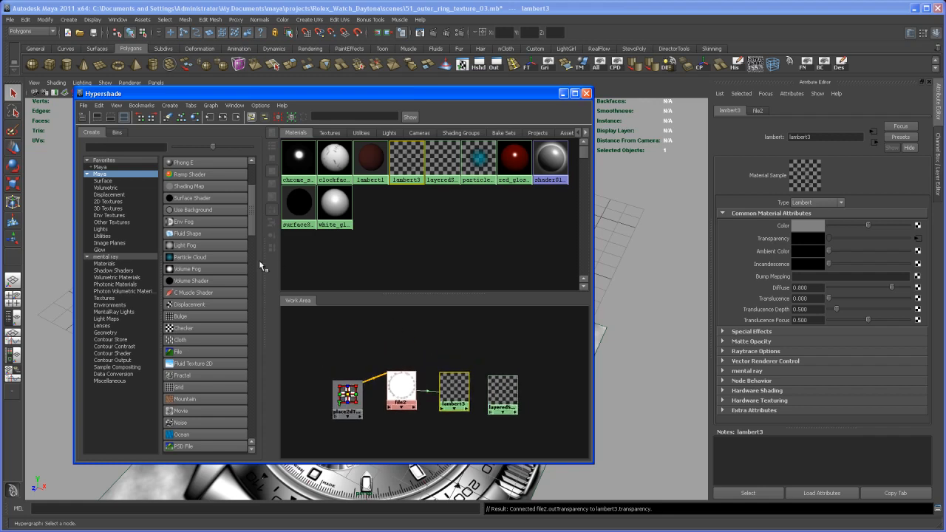
left_click(112, 263)
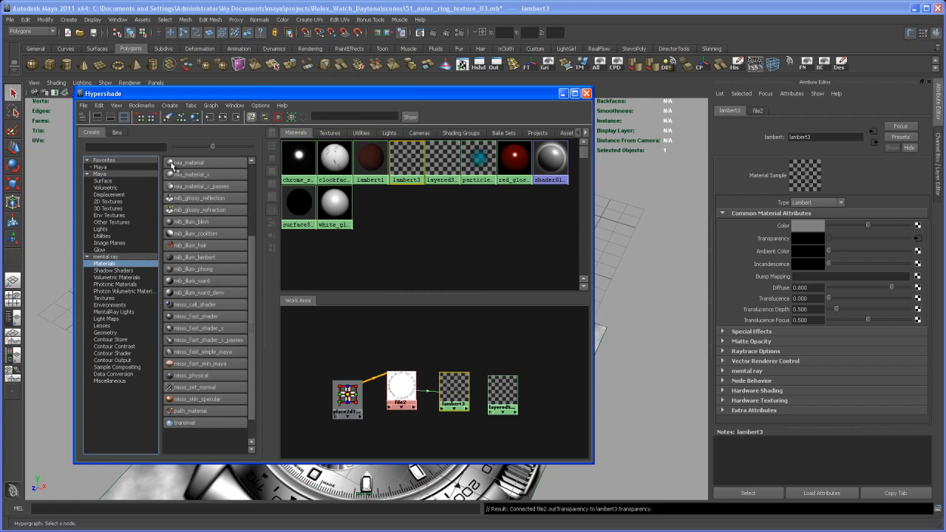
middle_click_drag(177, 162, 512, 436)
left_click_drag(517, 438, 370, 337)
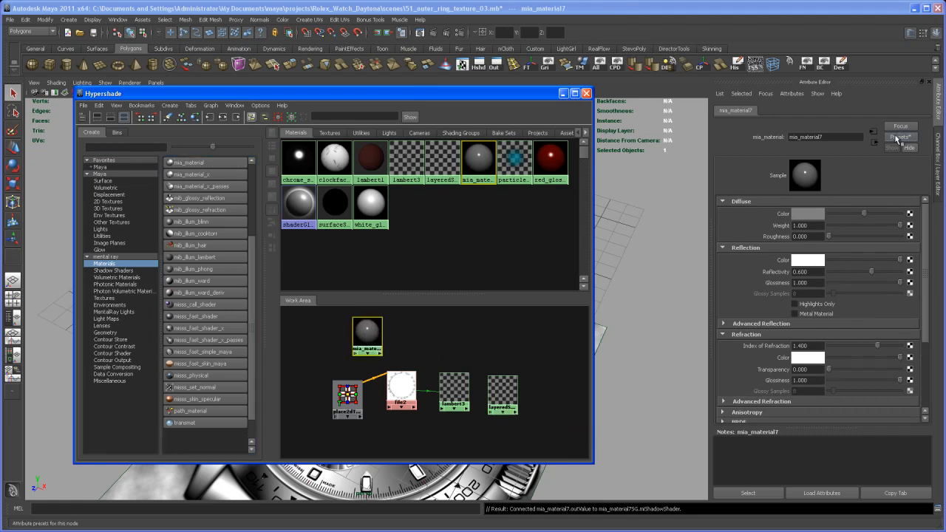
left_click(900, 139)
mouse_move(887, 166)
left_click(835, 170)
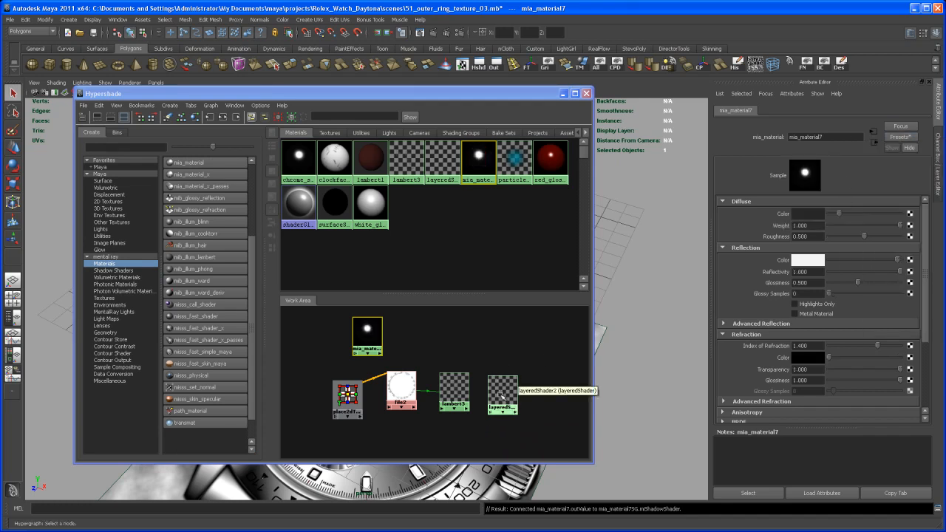
- Try to add the mia_material directly as a layer of the layered shader
left_click_drag(507, 399, 509, 371)
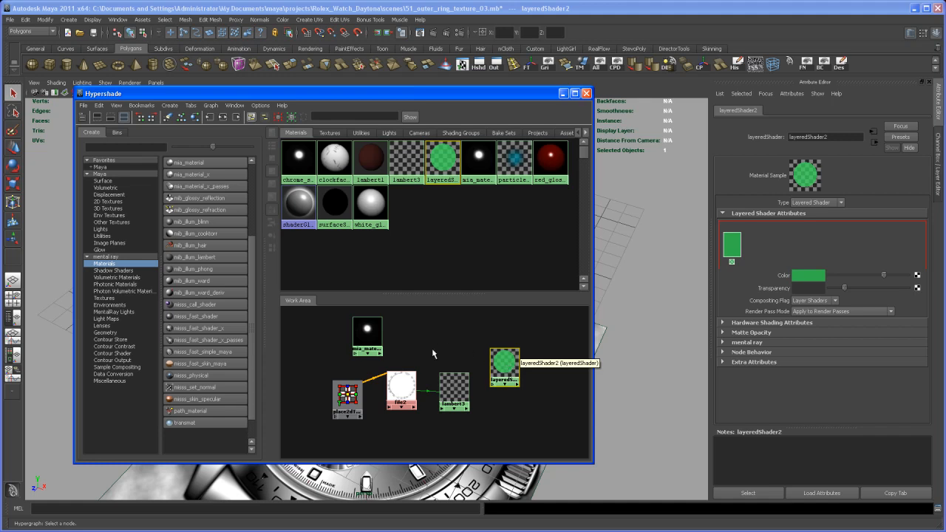
middle_click_drag(367, 331, 765, 252)
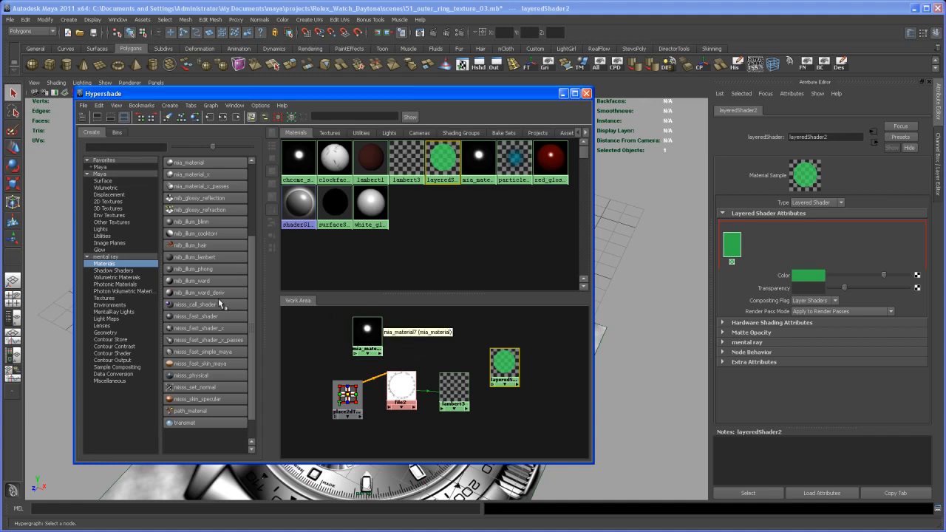
- Create a Surface Shader beside the mia_material and connect the mia_material to its Out Color
left_click(114, 175)
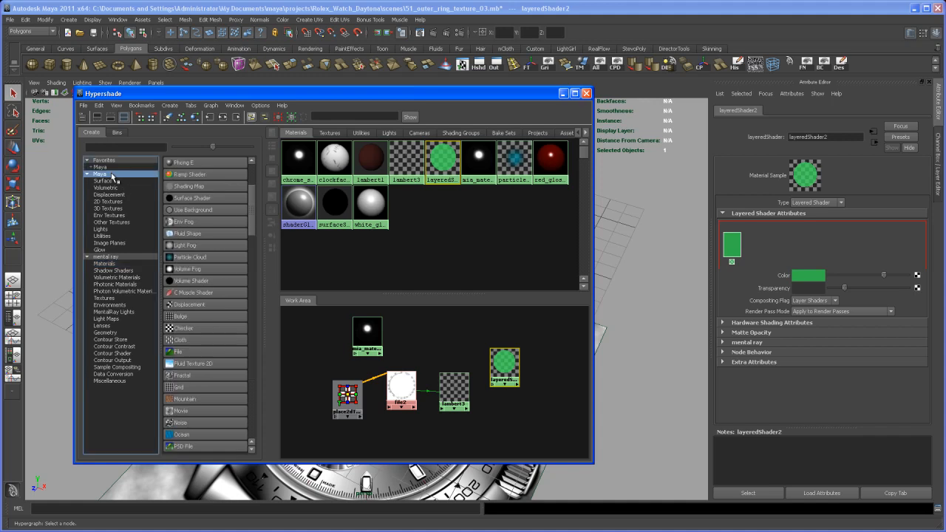
left_click(170, 199)
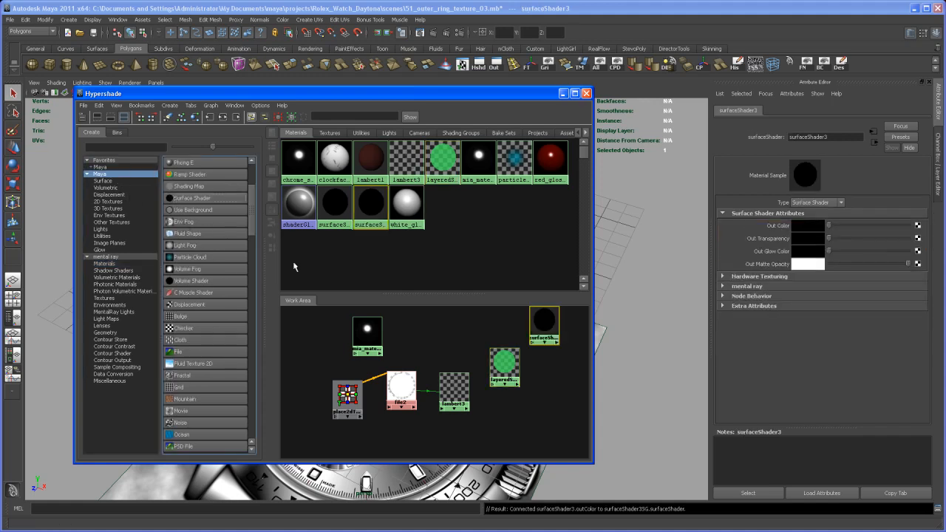
left_click_drag(543, 326, 436, 336)
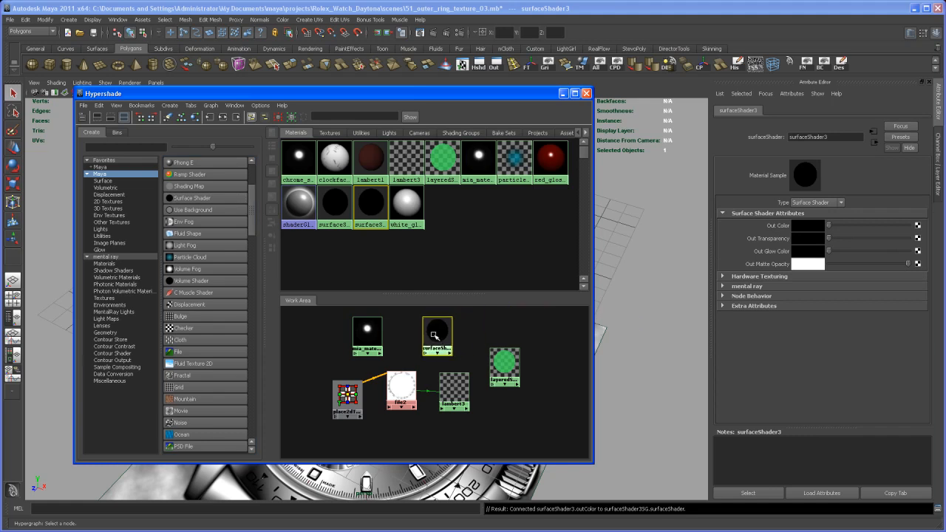
left_click(398, 328)
left_click(437, 334)
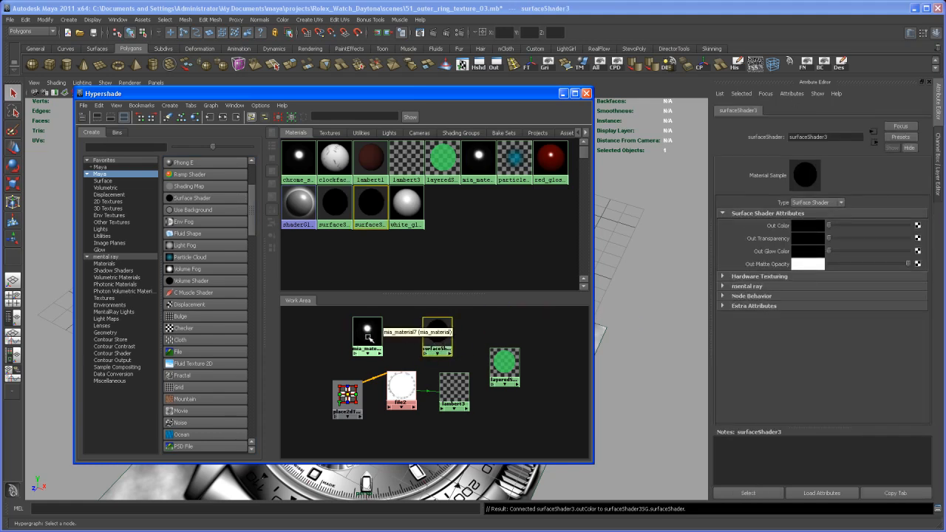
middle_click_drag(368, 336, 779, 228)
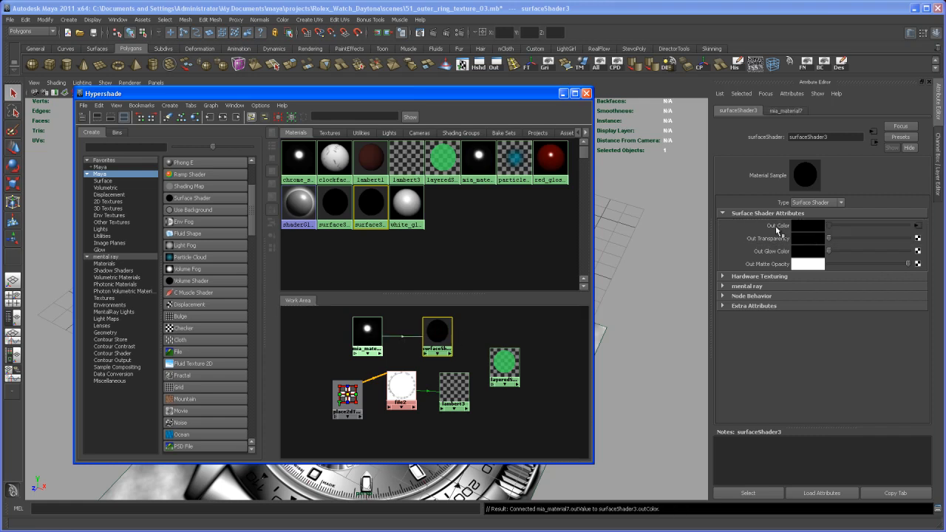
- Add the Lambert and the surface shader as layers of the layered shader, removing its default green layer
left_click(507, 362)
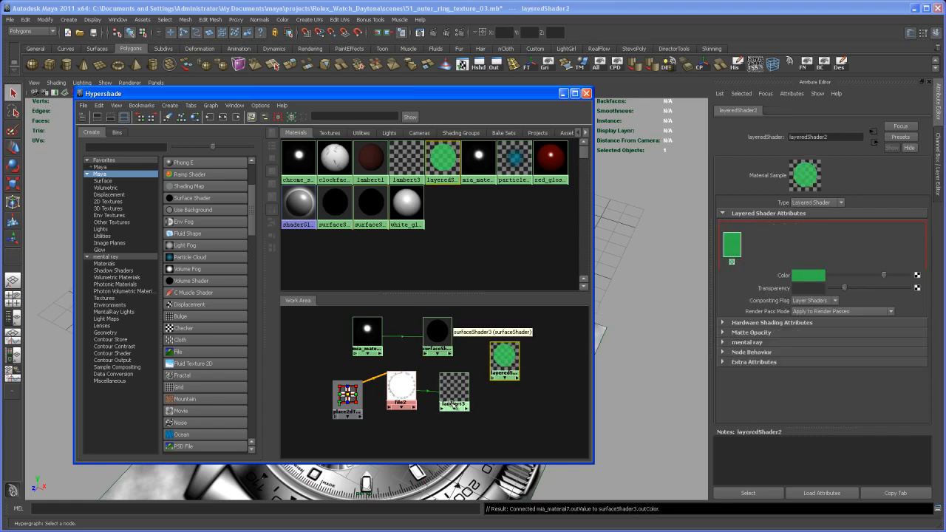
middle_click_drag(455, 399, 765, 256)
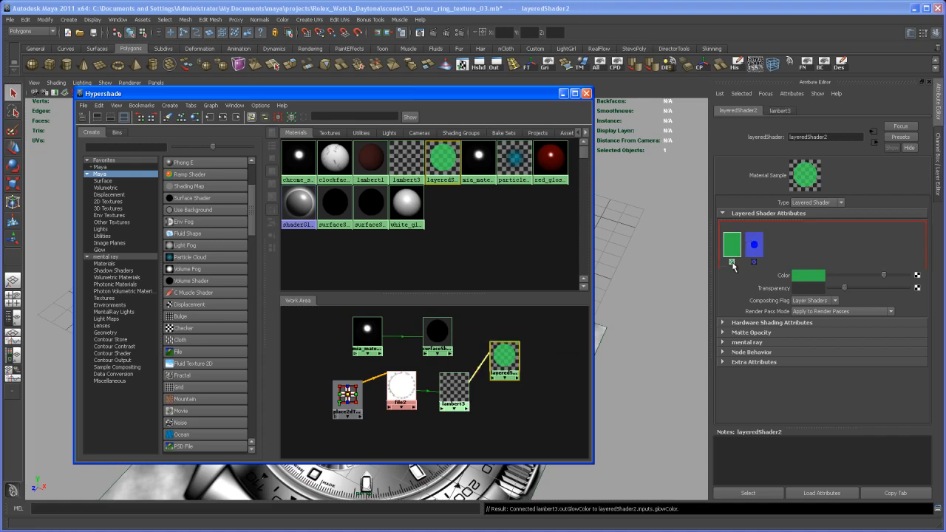
left_click(731, 261)
middle_click_drag(437, 335, 760, 255)
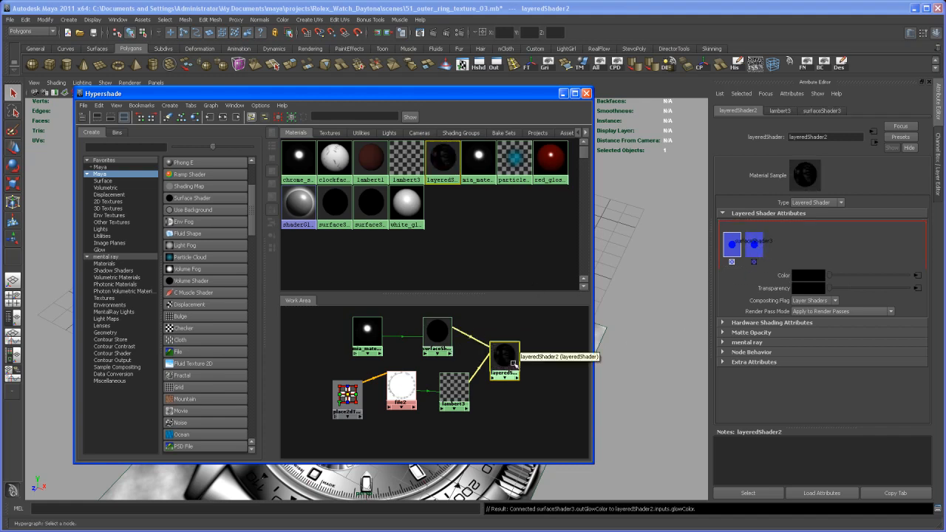
- Rename the layered shader to outer_ring_schrome_shader
left_click_drag(510, 362, 511, 365)
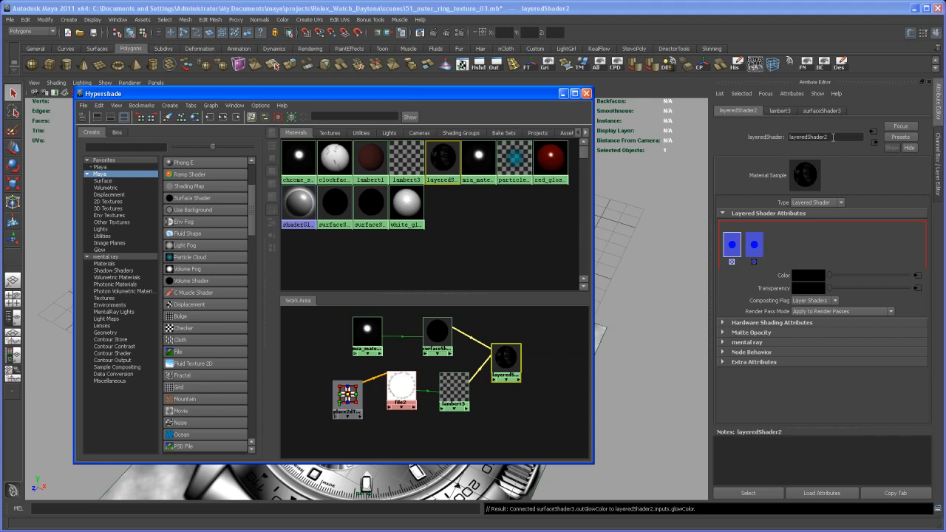
left_click_drag(831, 137, 789, 139)
type("outer_ring_schrome_s")
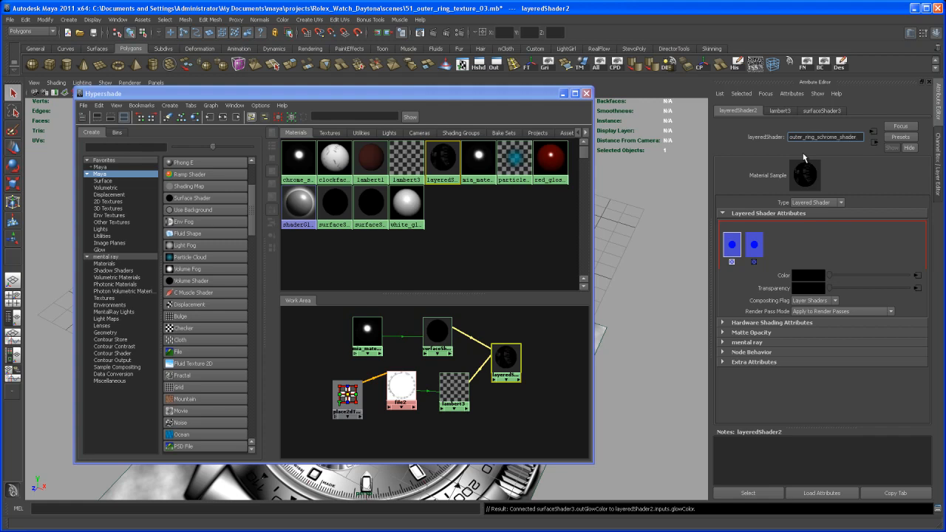
key("Return")
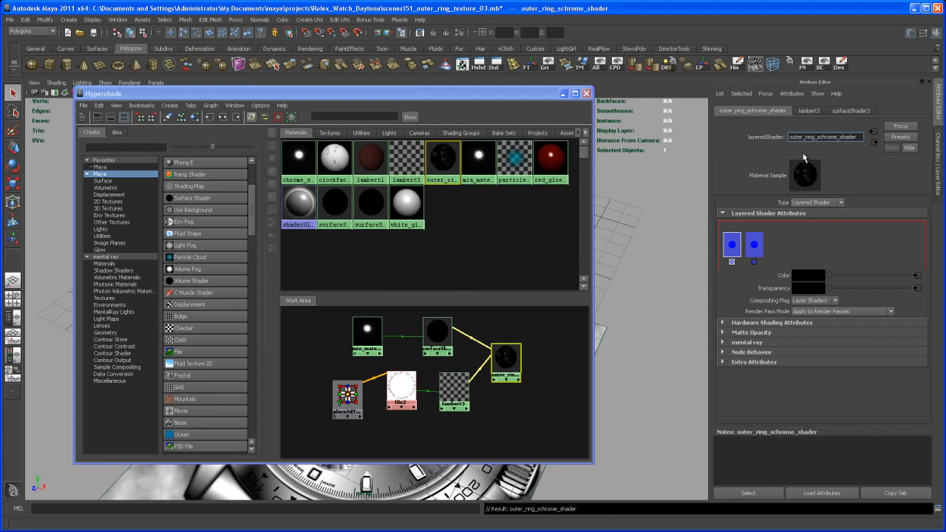
- Assign outer_ring_schrome_shader to the outer ring model and minimise the Hypershade window
left_click_drag(534, 98, 331, 119)
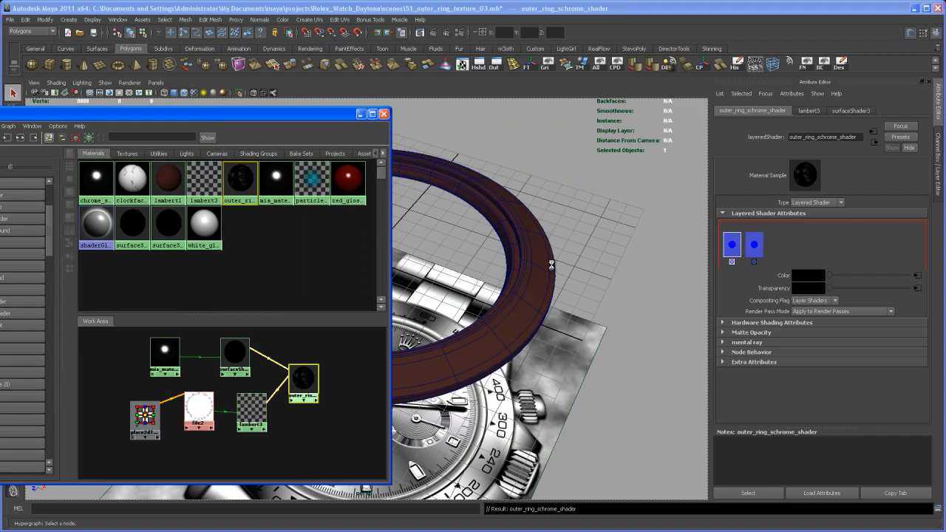
middle_click_drag(551, 267, 583, 305)
left_click(360, 113)
right_click_drag(572, 300, 567, 322, "alt")
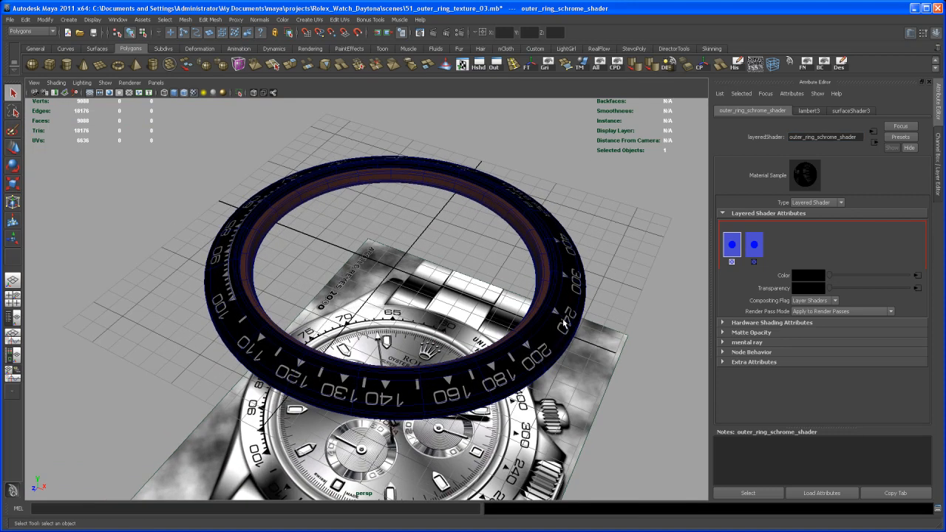